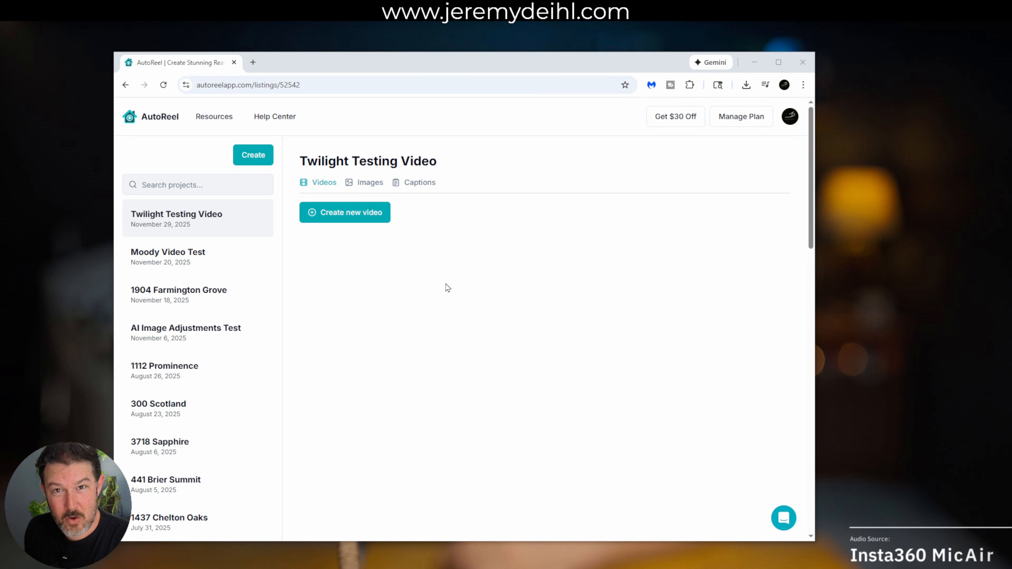
Look through the images of the Twilight Testing Video project and view the dialog for creating a project
click(359, 182)
scroll(678, 385, down, 5)
scroll(678, 385, down, 7)
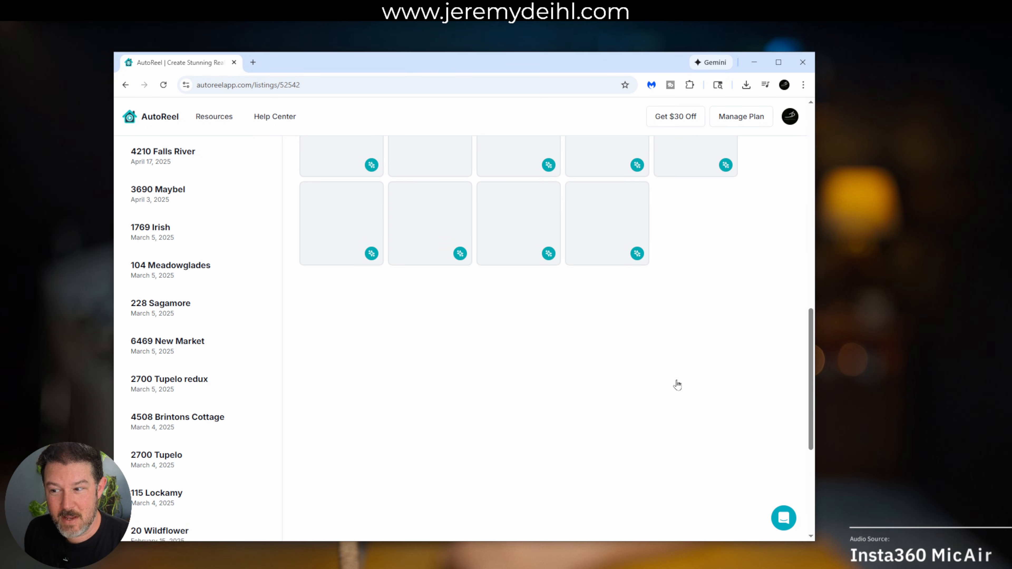
scroll(678, 385, up, 10)
scroll(677, 385, down, 15)
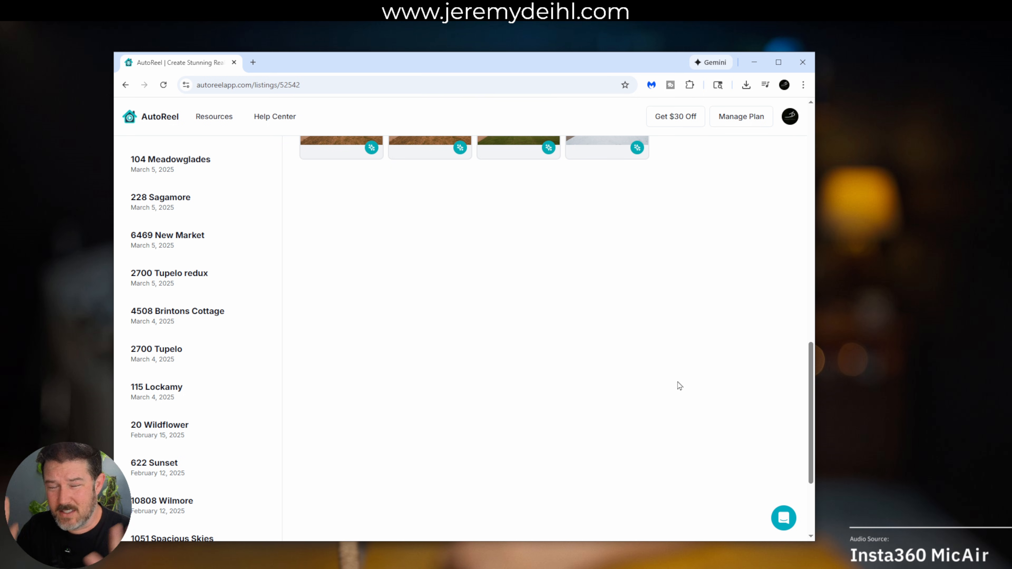
scroll(678, 387, up, 6)
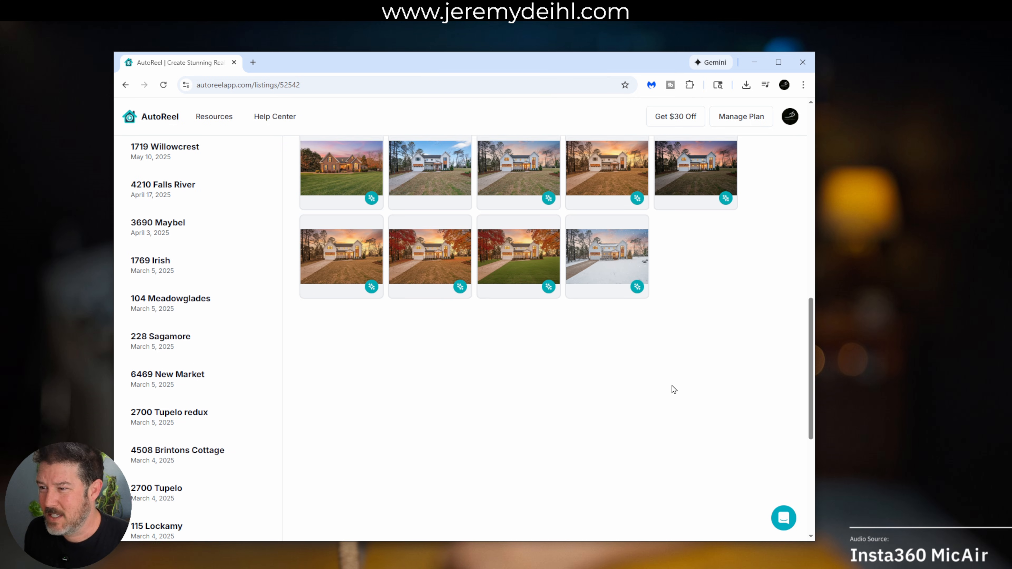
scroll(721, 411, up, 15)
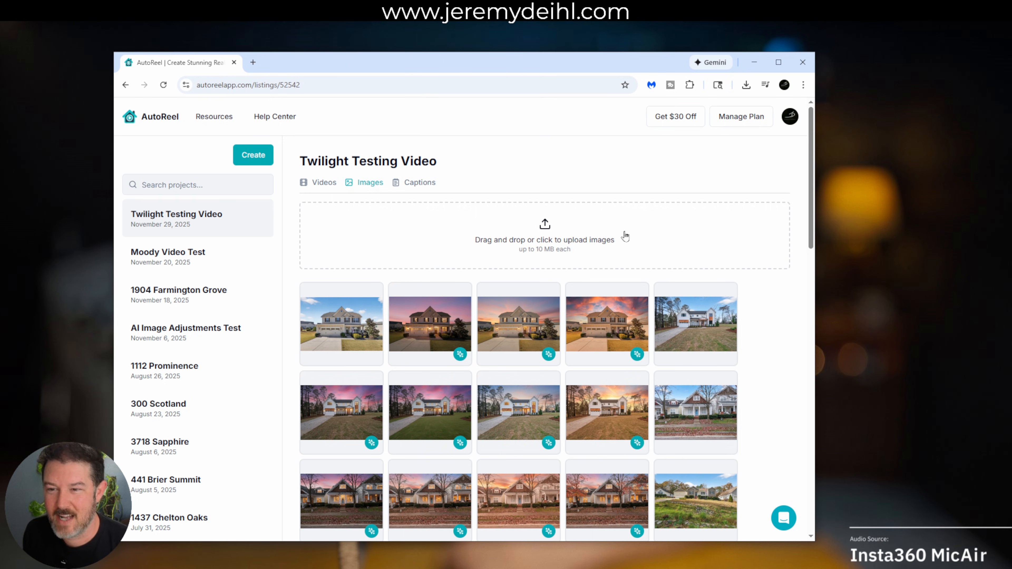
click(266, 160)
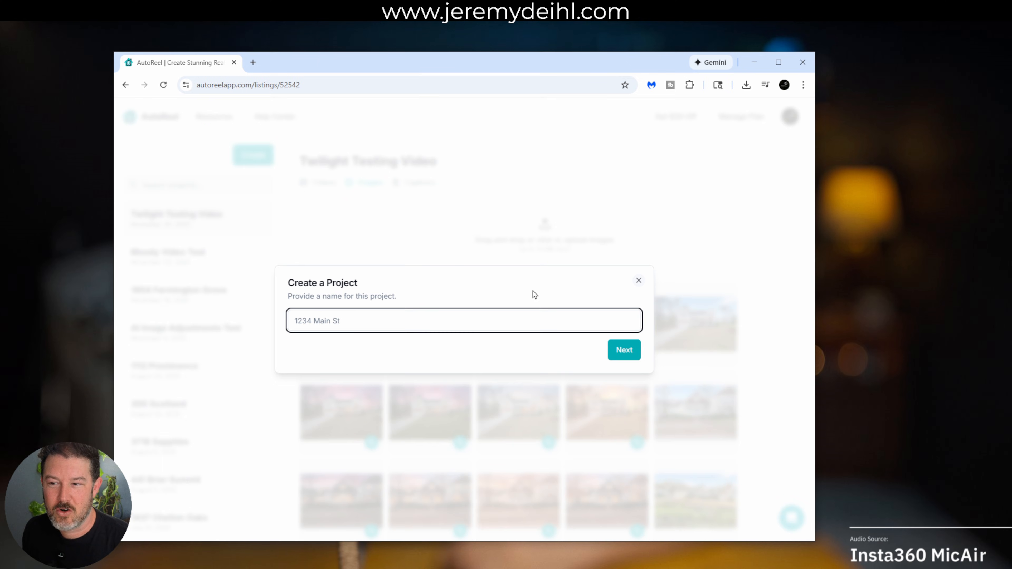
click(639, 281)
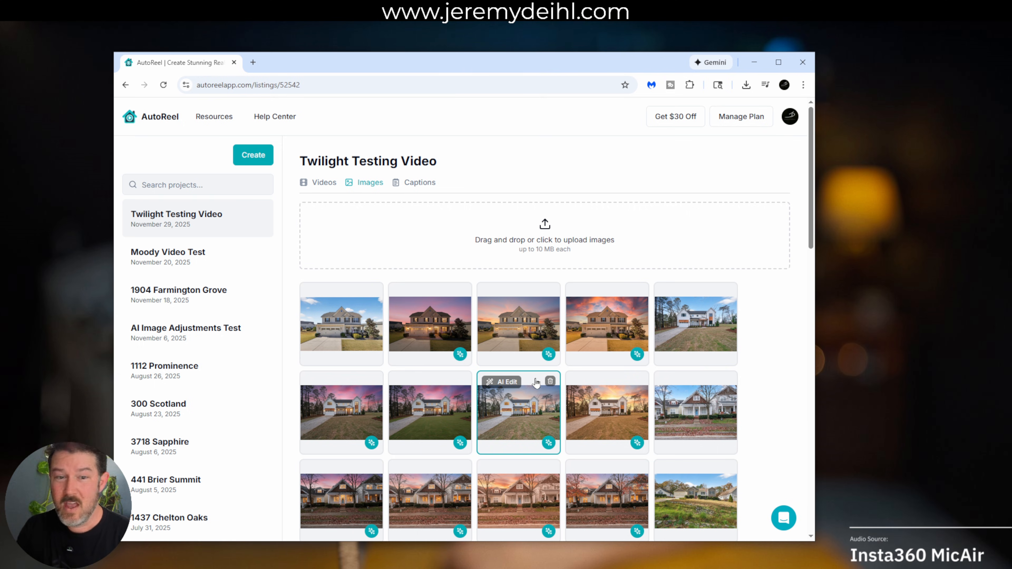
Open the AI Image Adjustments Test project and look through its original and AI-edited images
click(249, 331)
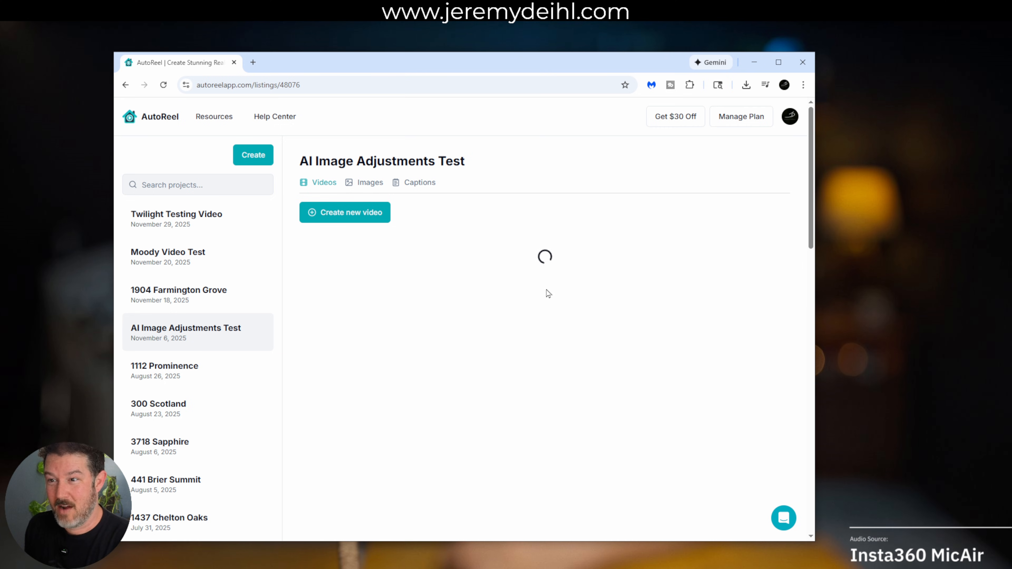
click(370, 183)
scroll(633, 336, down, 12)
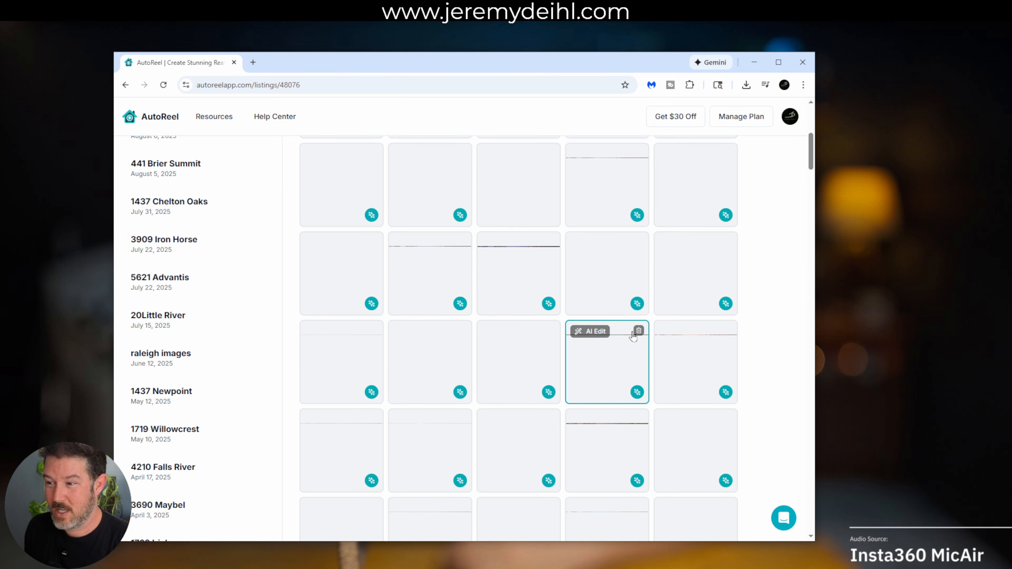
scroll(633, 336, down, 10)
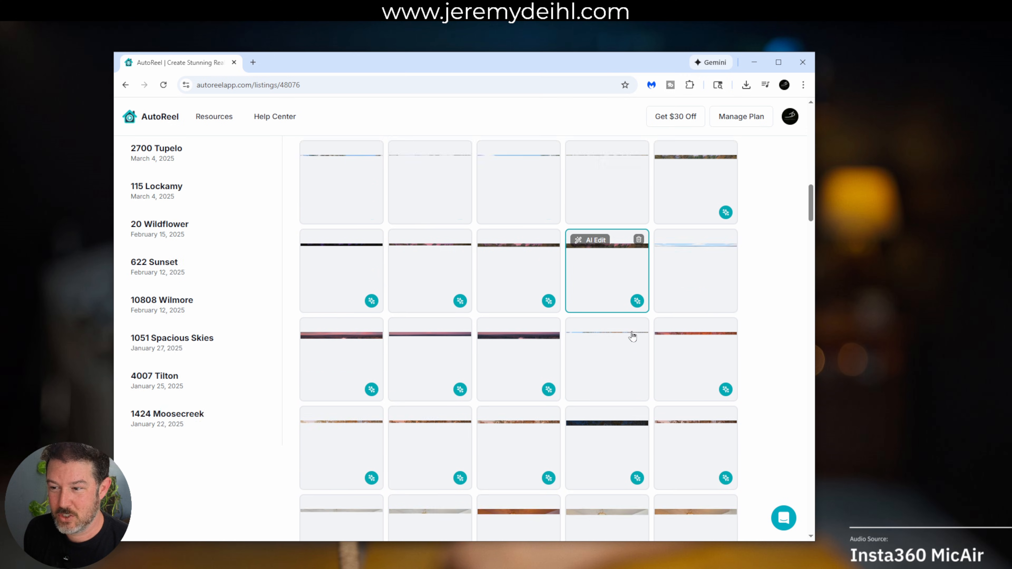
scroll(634, 337, down, 10)
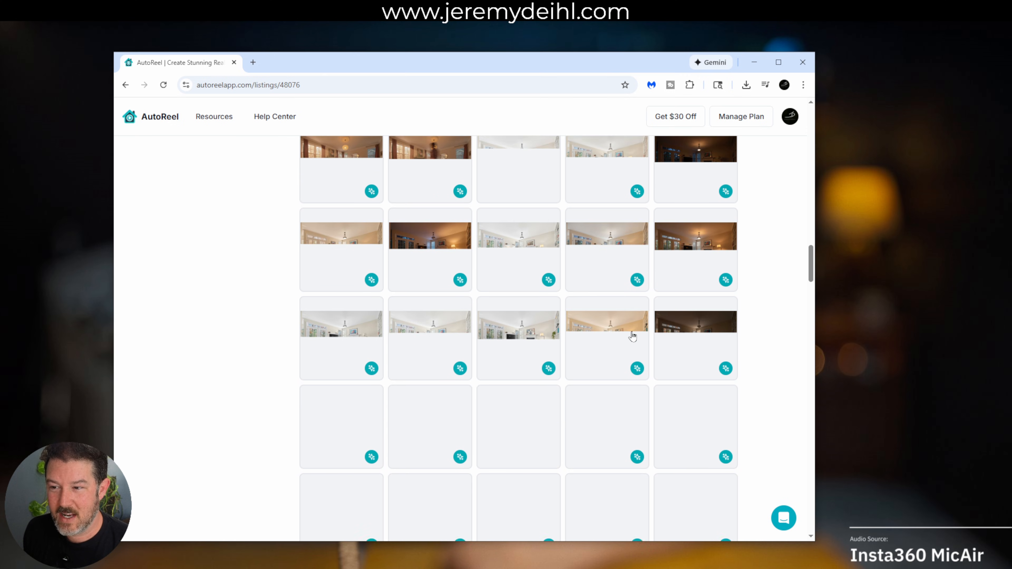
scroll(633, 336, up, 10)
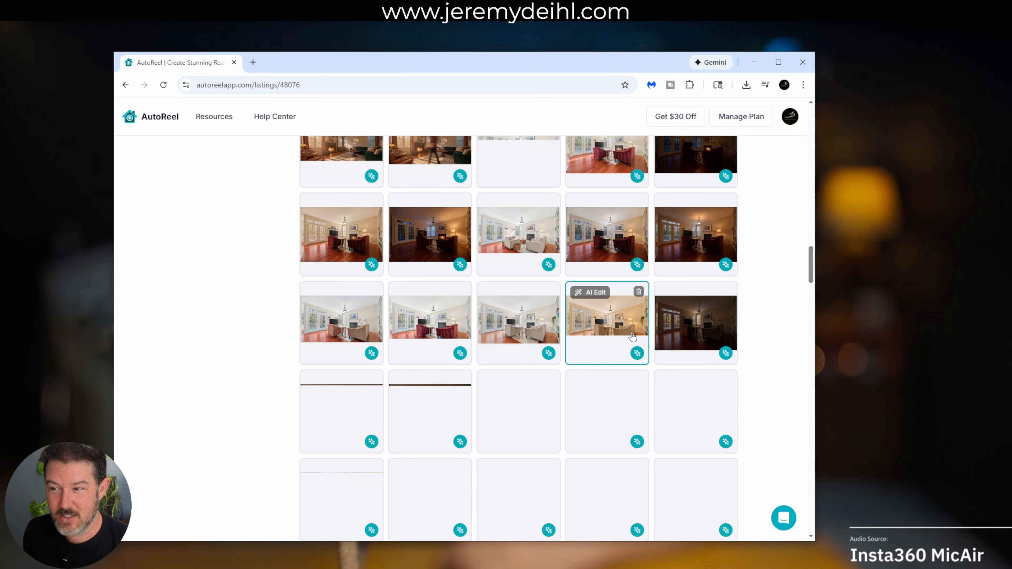
scroll(634, 335, up, 15)
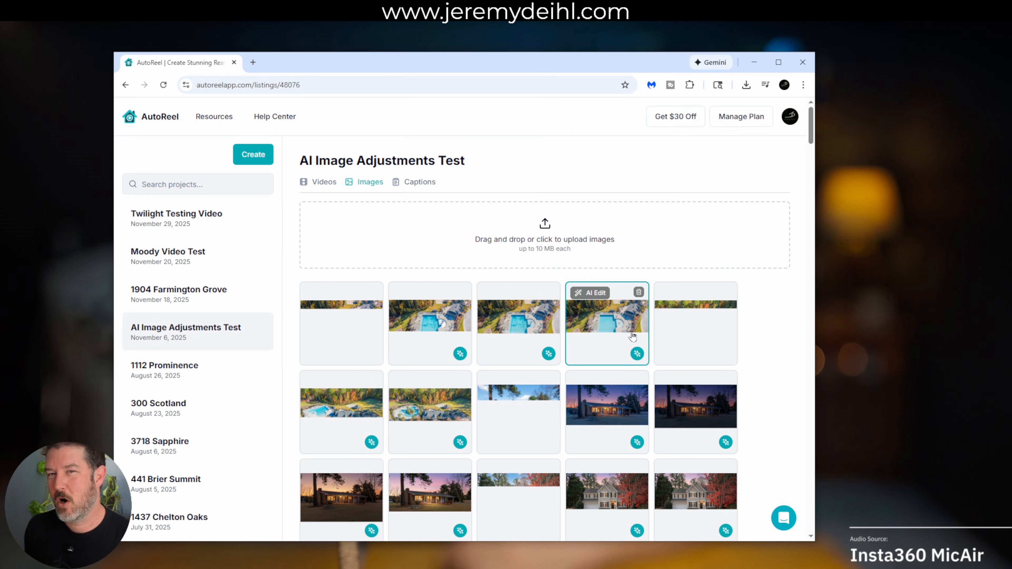
Return to the Twilight Testing Video project's images and upload the daytime photo of the house with the rocky, overgrown lawn
click(214, 228)
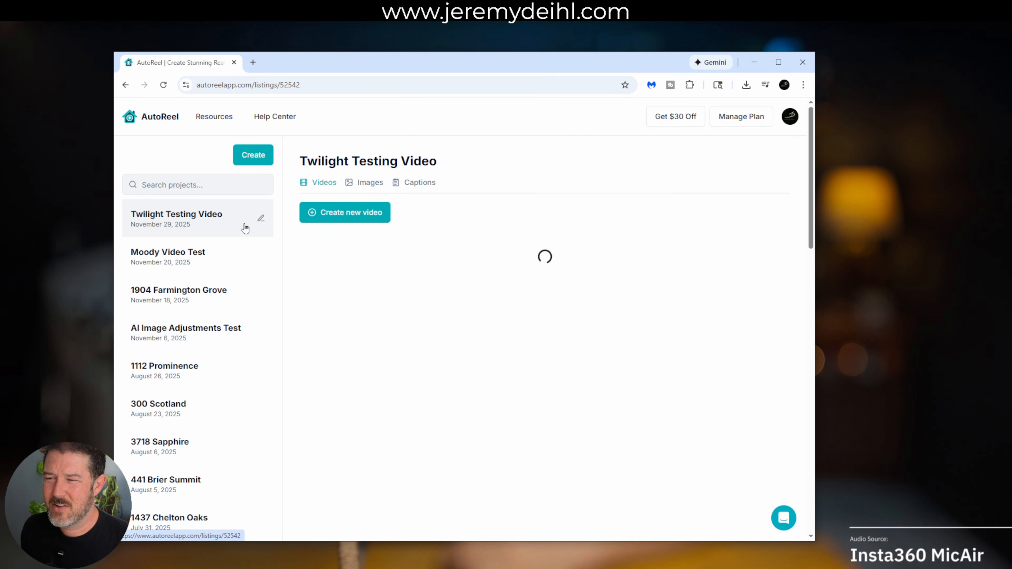
click(369, 184)
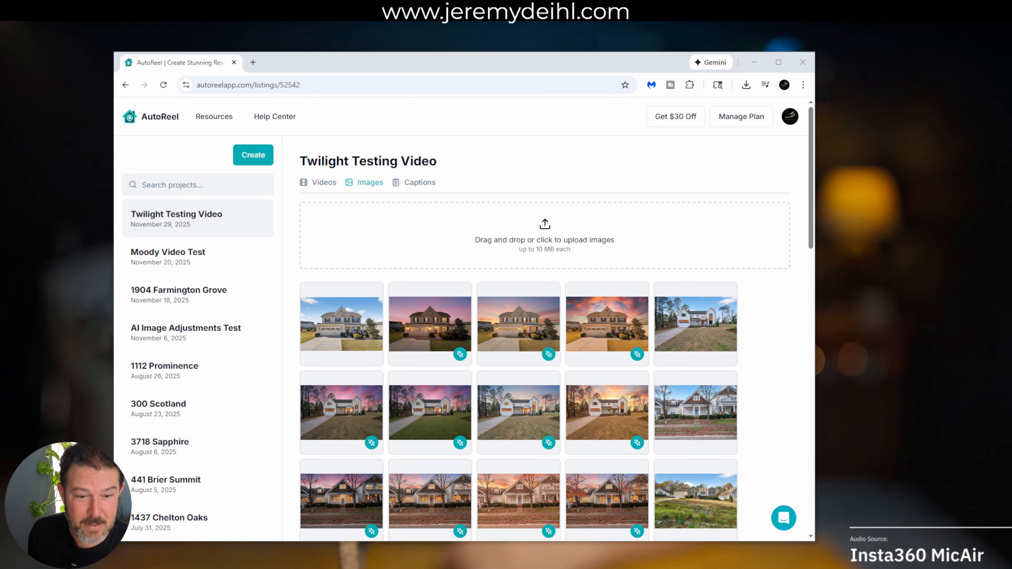
drag(120, 415, 641, 256)
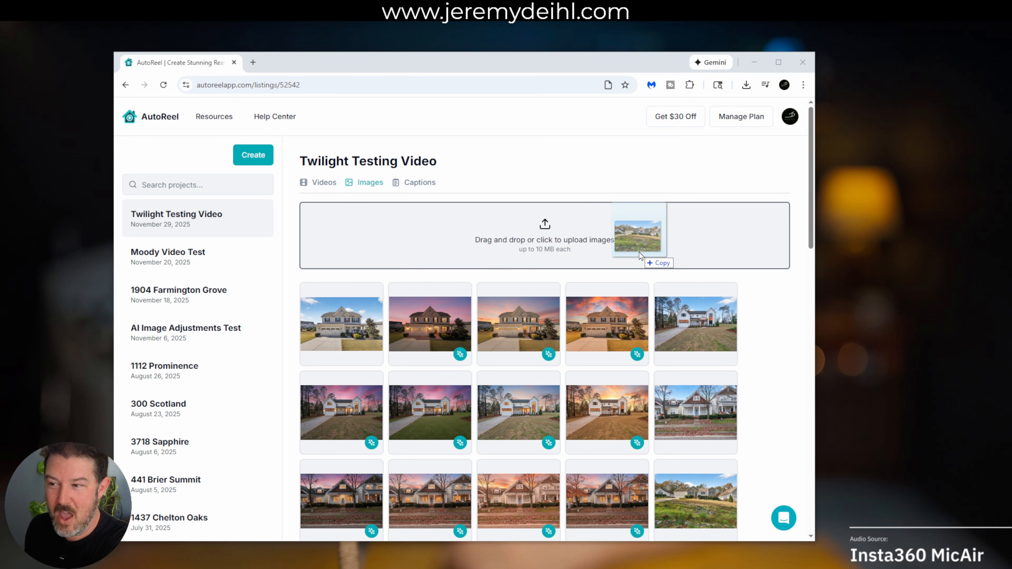
drag(640, 255, 642, 255)
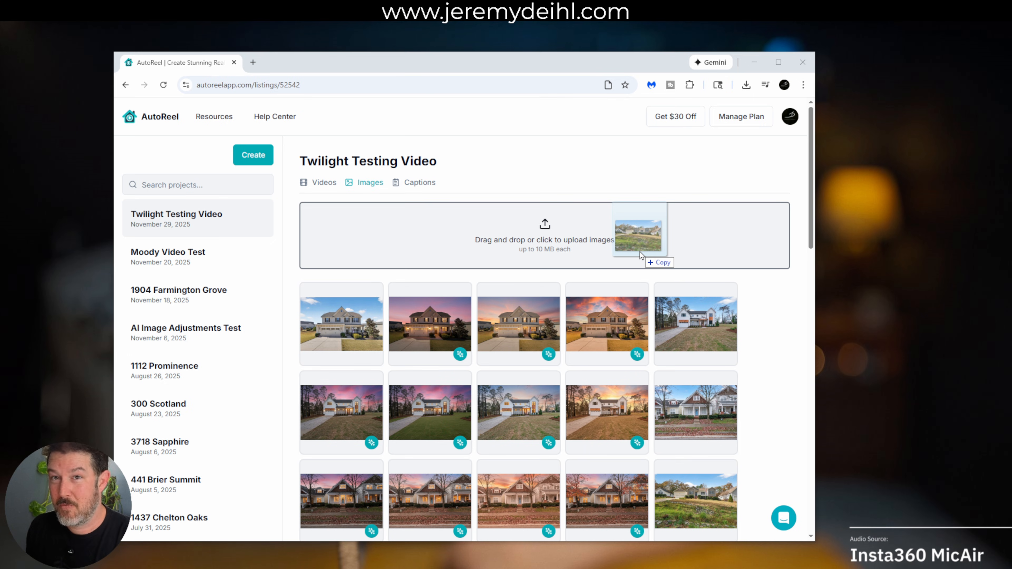
drag(640, 255, 640, 256)
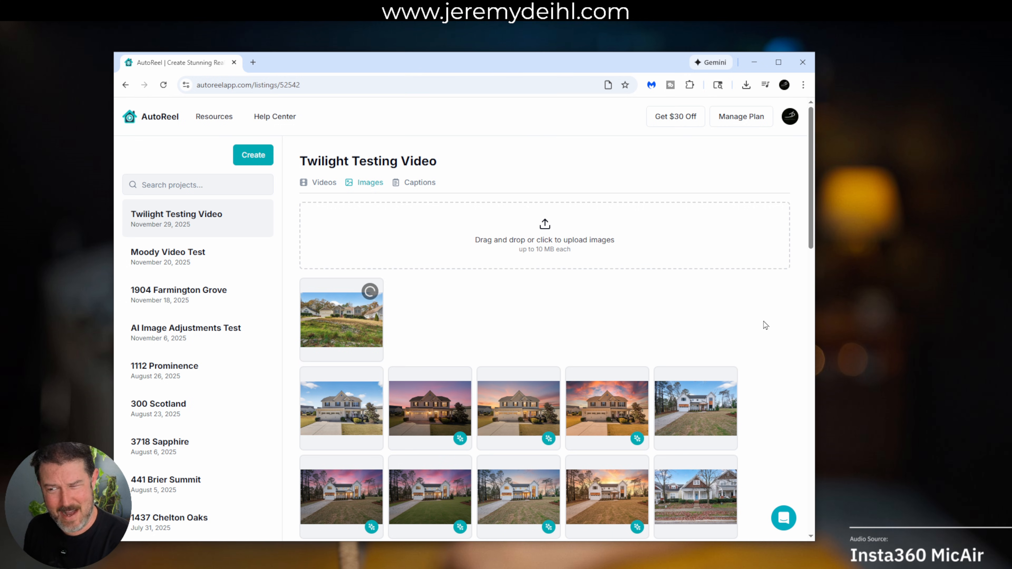
Open the project's daytime photo of the house with the rocky lawn for editing and analyze it for suggested edits
scroll(770, 329, down, 10)
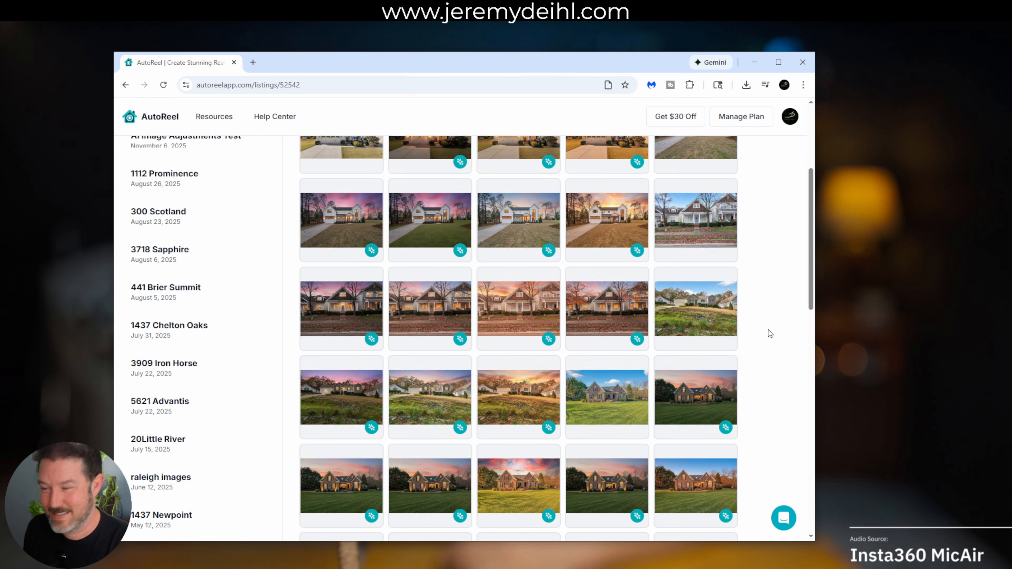
scroll(769, 329, down, 1)
scroll(700, 231, up, 3)
click(699, 234)
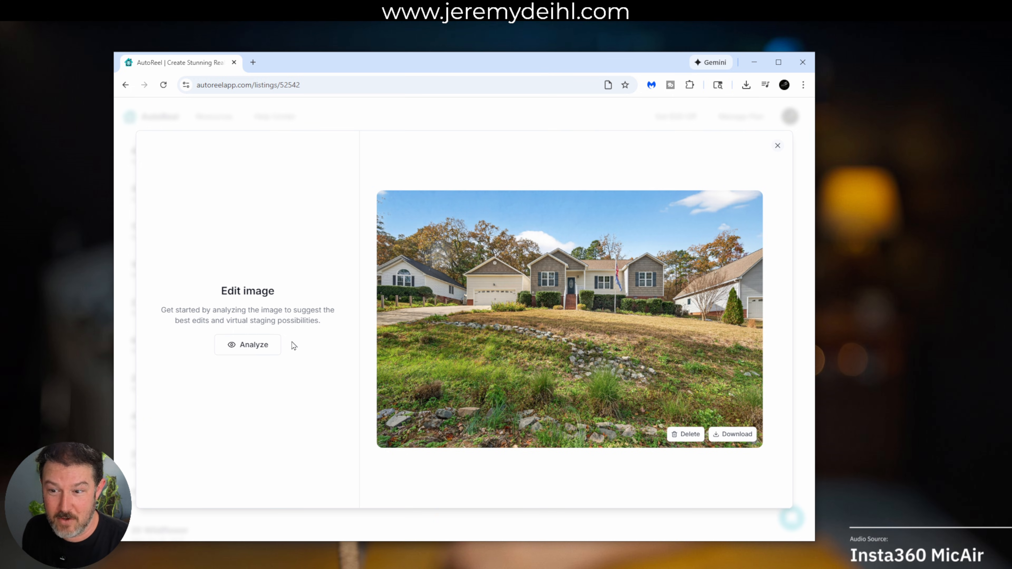
click(257, 347)
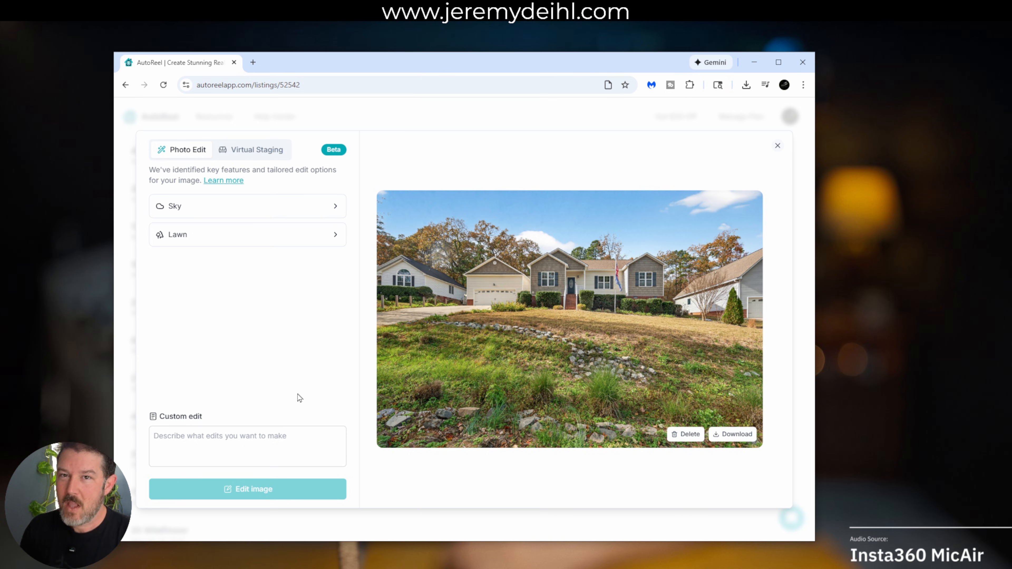
Check the Lawn edit options, and generate a Twilight sky edit of the house photo
click(273, 236)
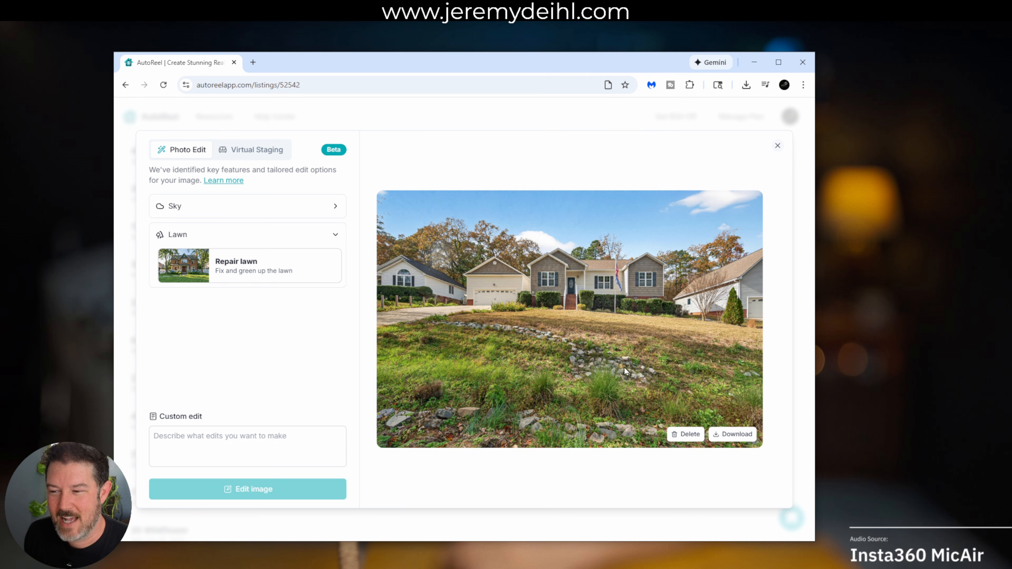
click(228, 236)
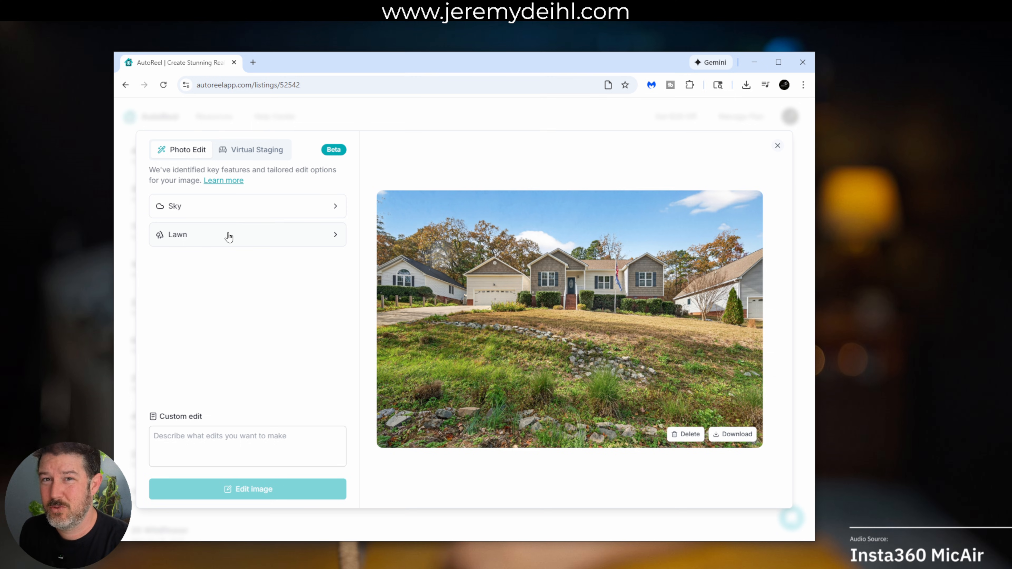
click(256, 210)
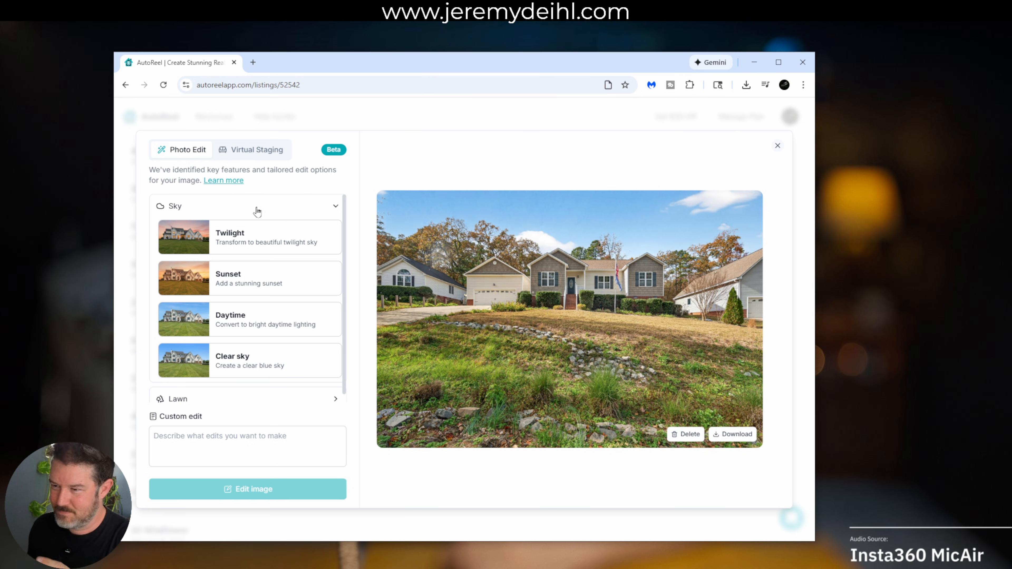
click(236, 246)
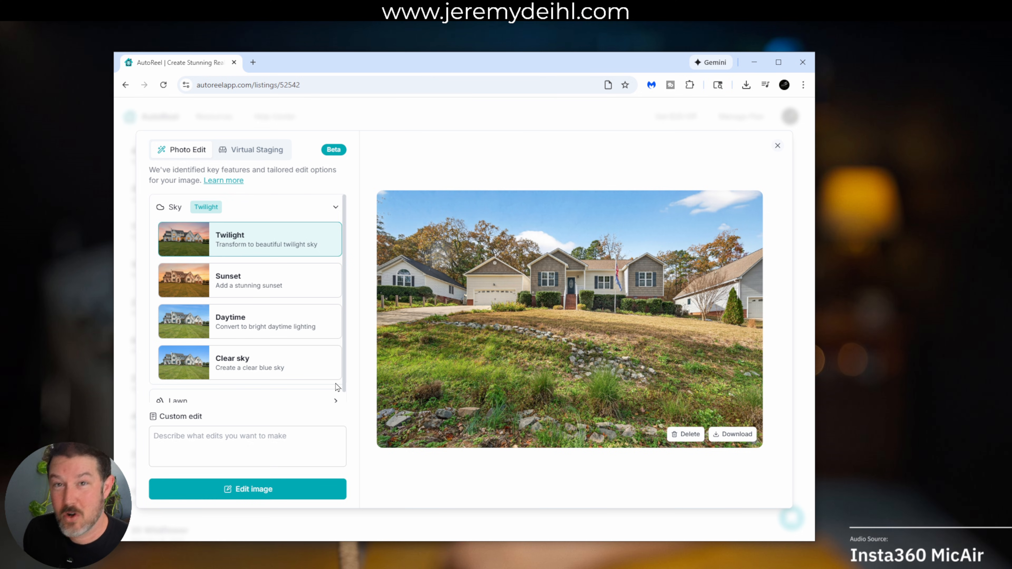
click(291, 496)
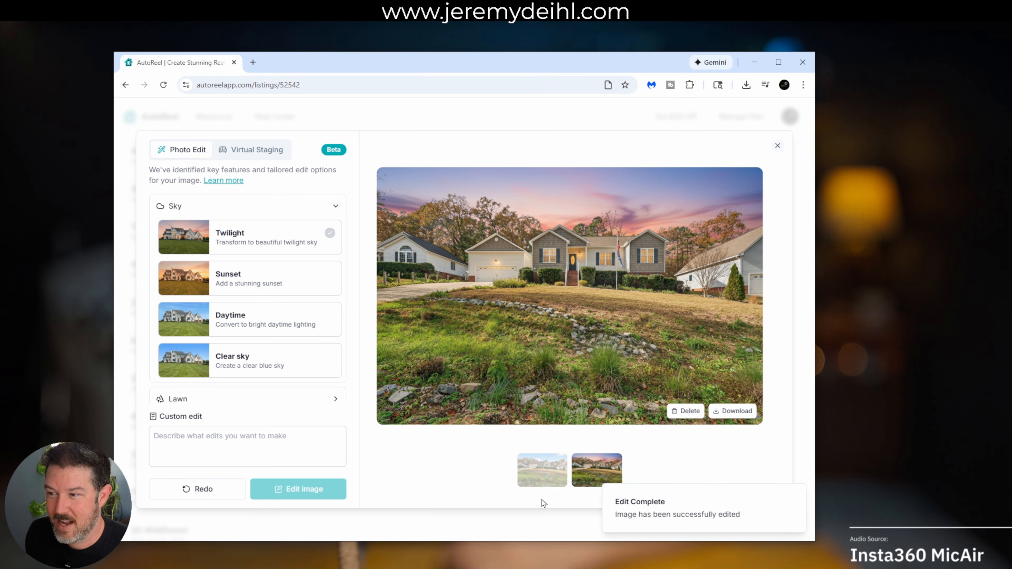
Compare the original daytime photo with its twilight version by switching between the two
click(546, 473)
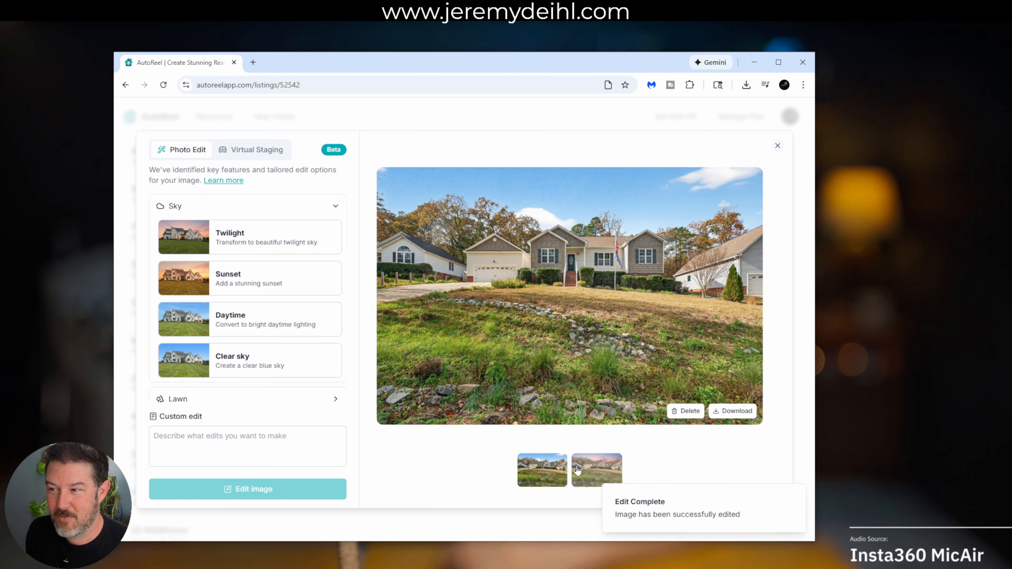
click(580, 471)
click(535, 475)
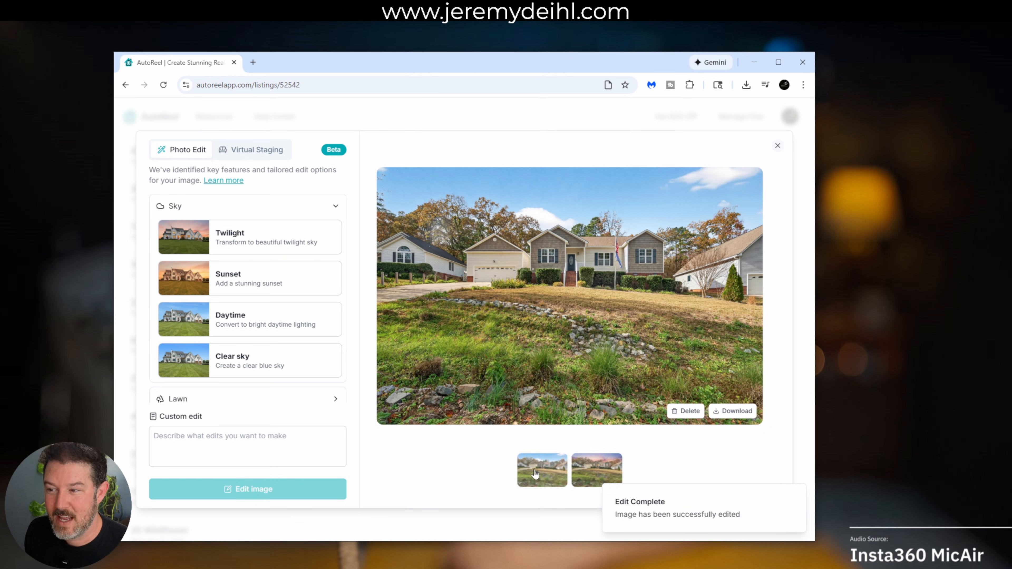
click(586, 473)
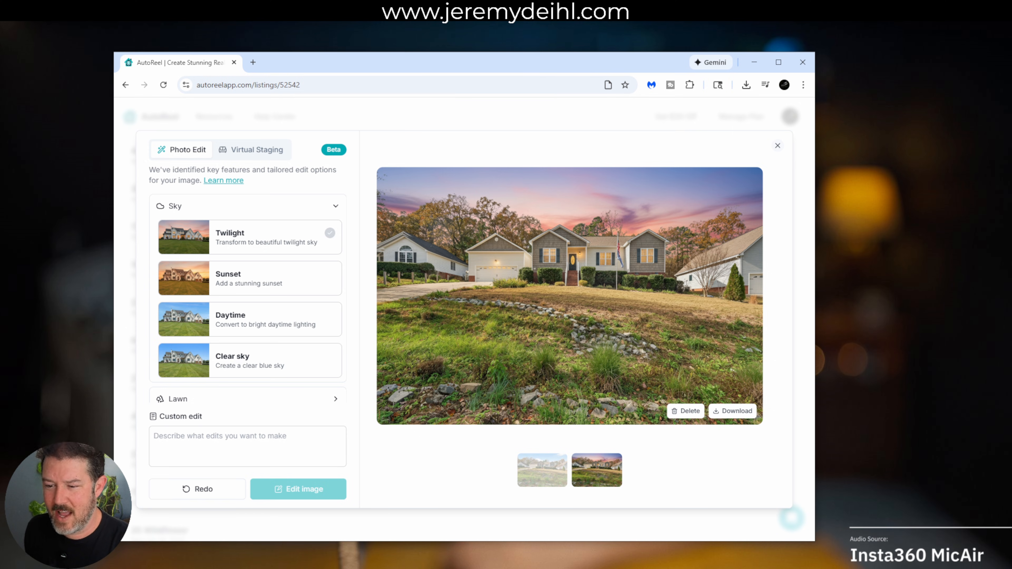
click(15, 565)
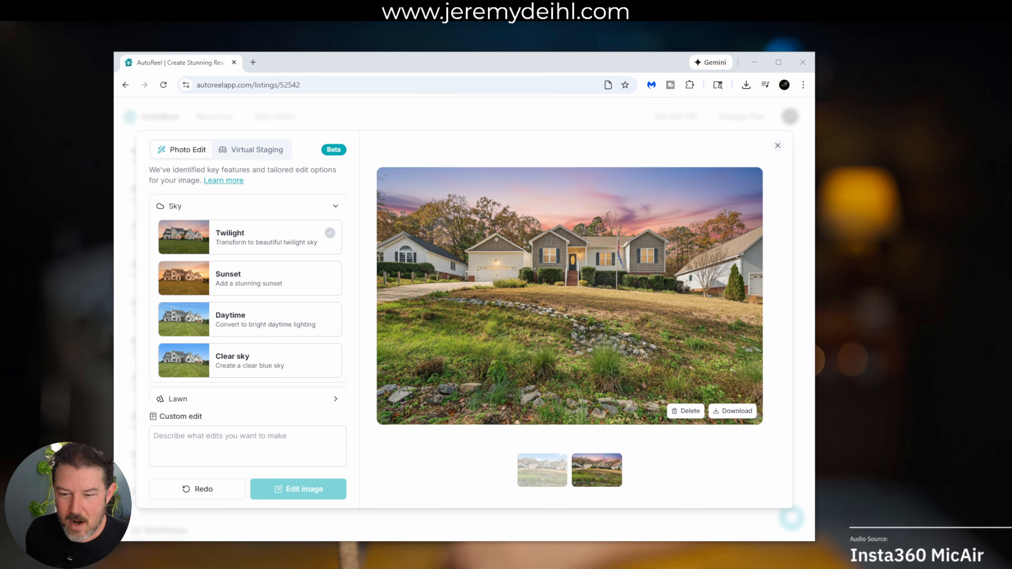
click(182, 295)
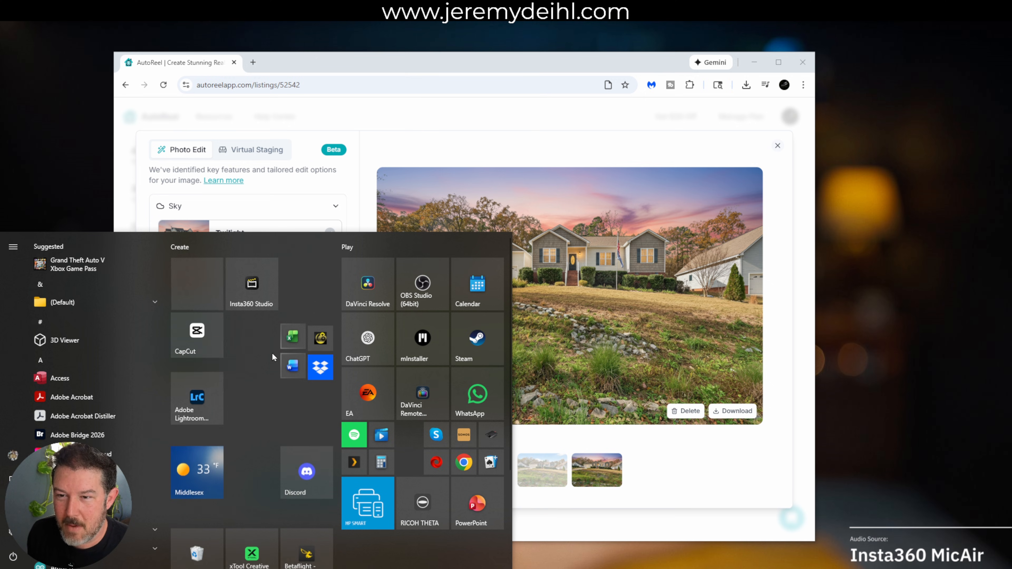
click(294, 371)
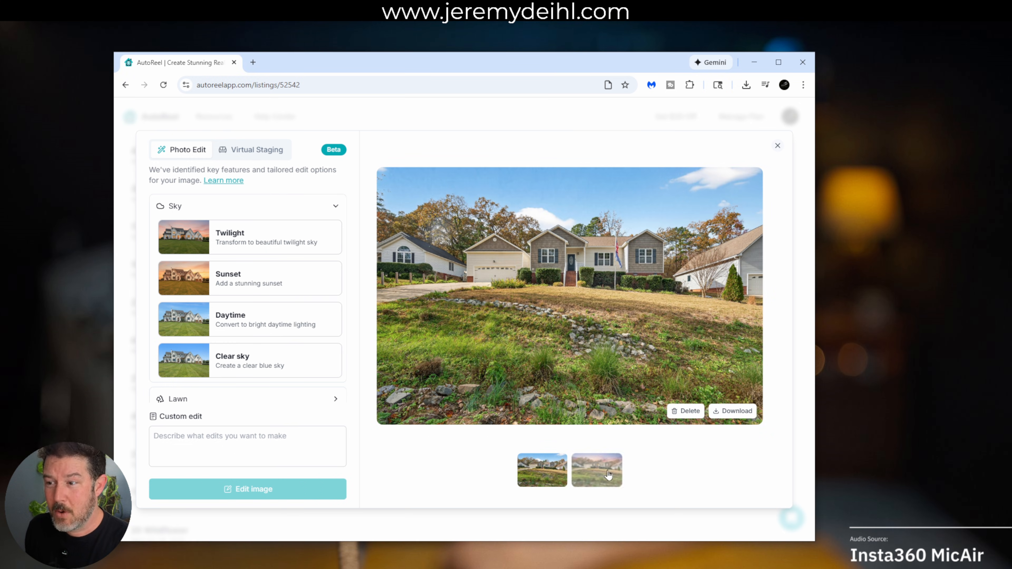
Compare the twilight and original versions again, and generate a Sunset sky edit from the original photo
click(553, 486)
click(576, 485)
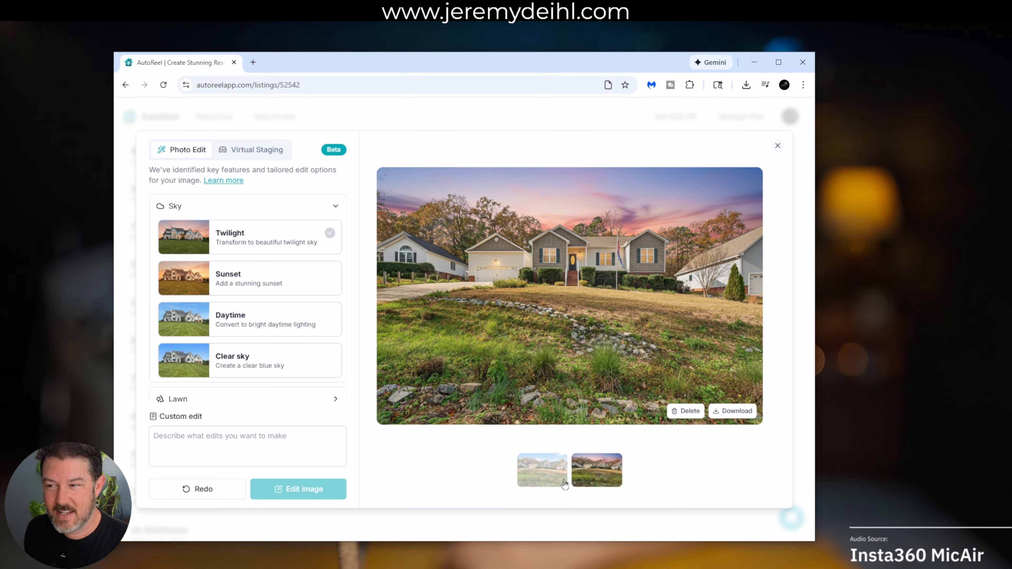
click(561, 483)
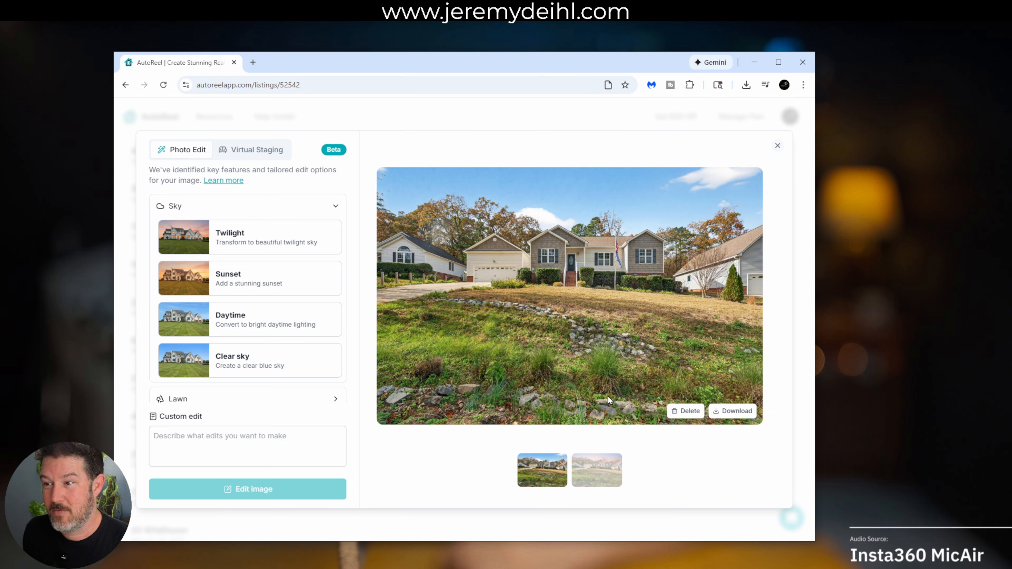
click(255, 276)
click(307, 489)
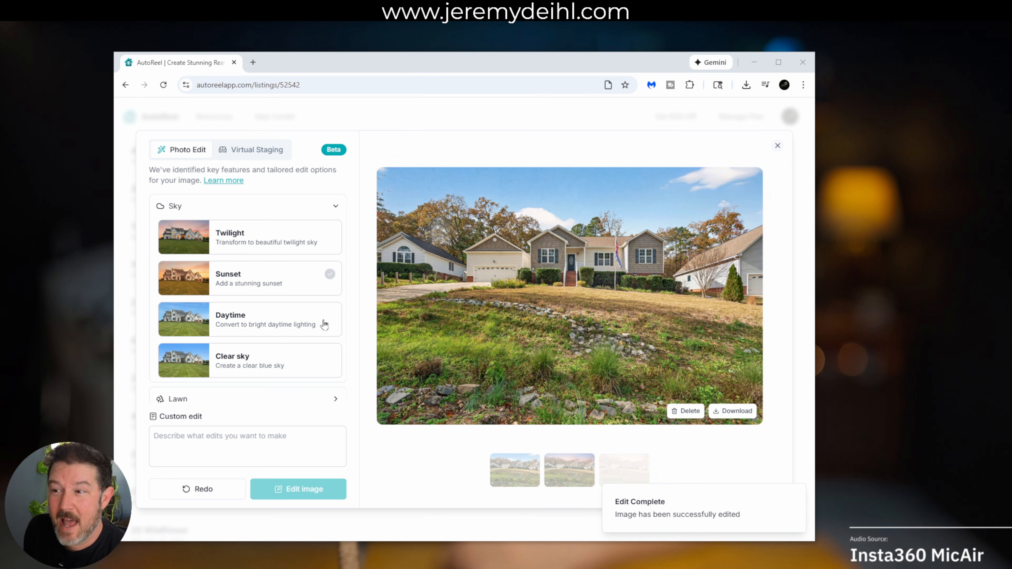
click(725, 468)
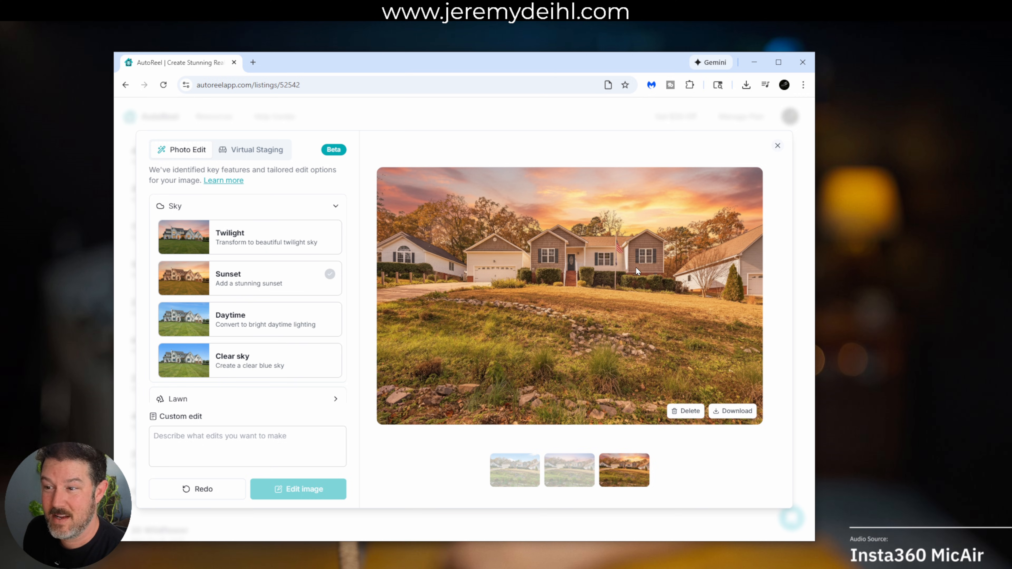
Generate a custom edit of the Twilight photo: a darker twilight version with deeper pink and purple dusk sky, soft interior and exterior light glow, and increased evening shadows
click(569, 478)
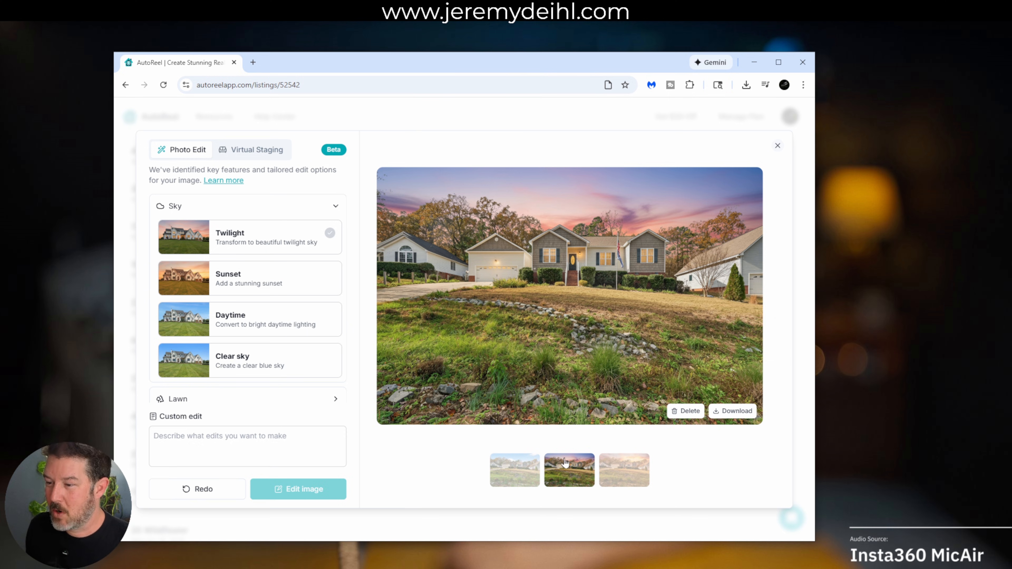
click(190, 447)
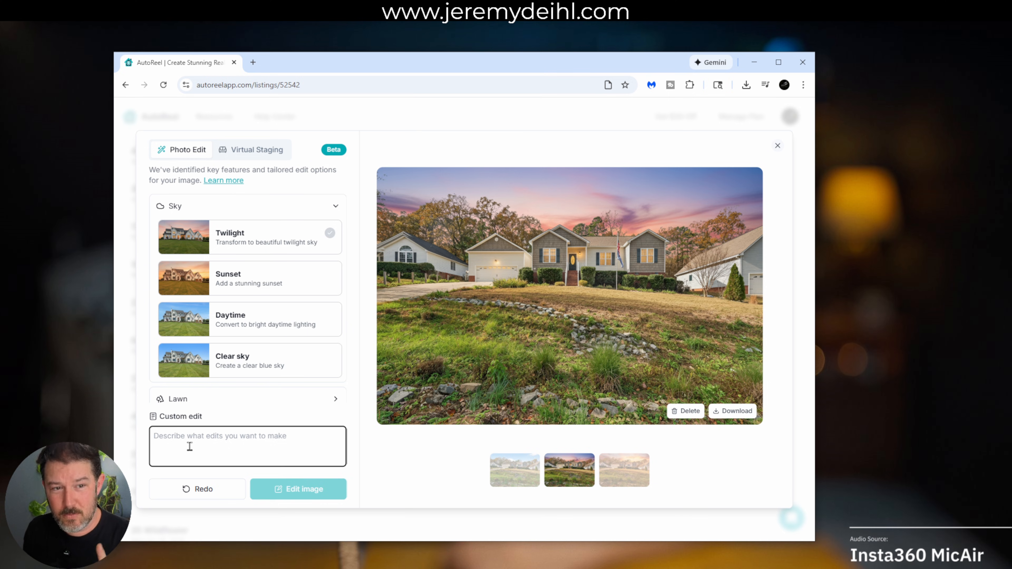
key(ctrl+v)
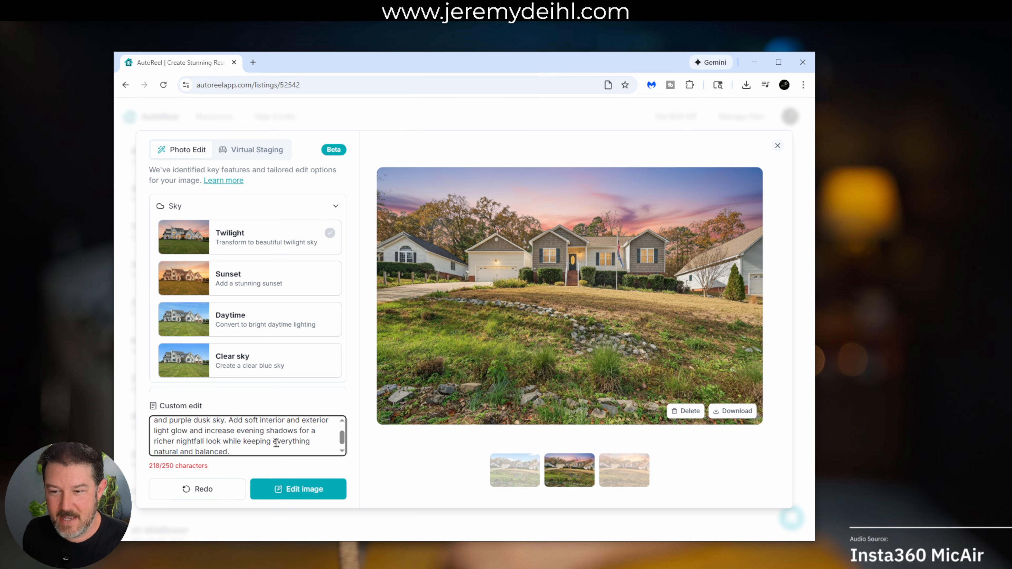
scroll(279, 441, up, 2)
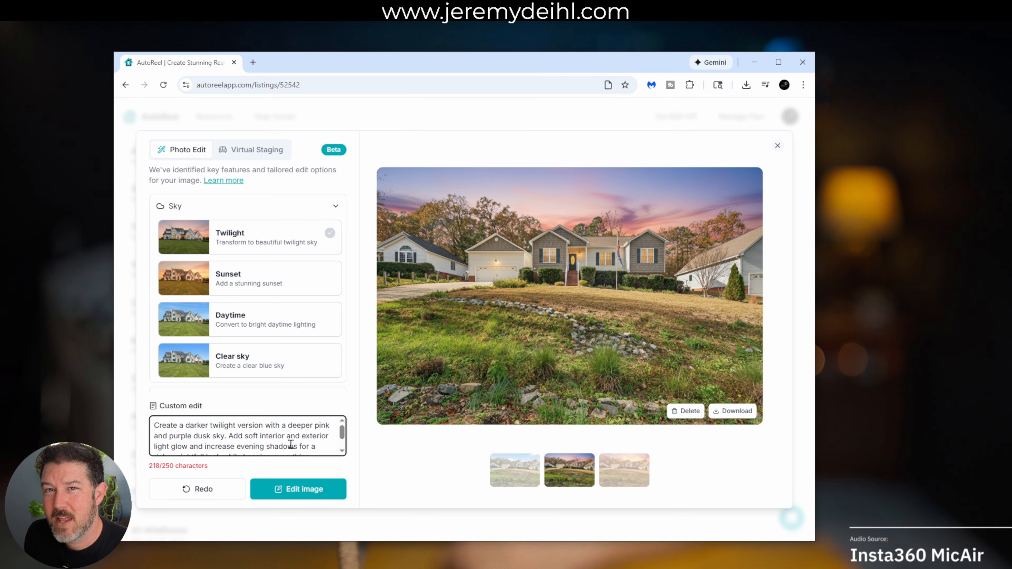
click(295, 494)
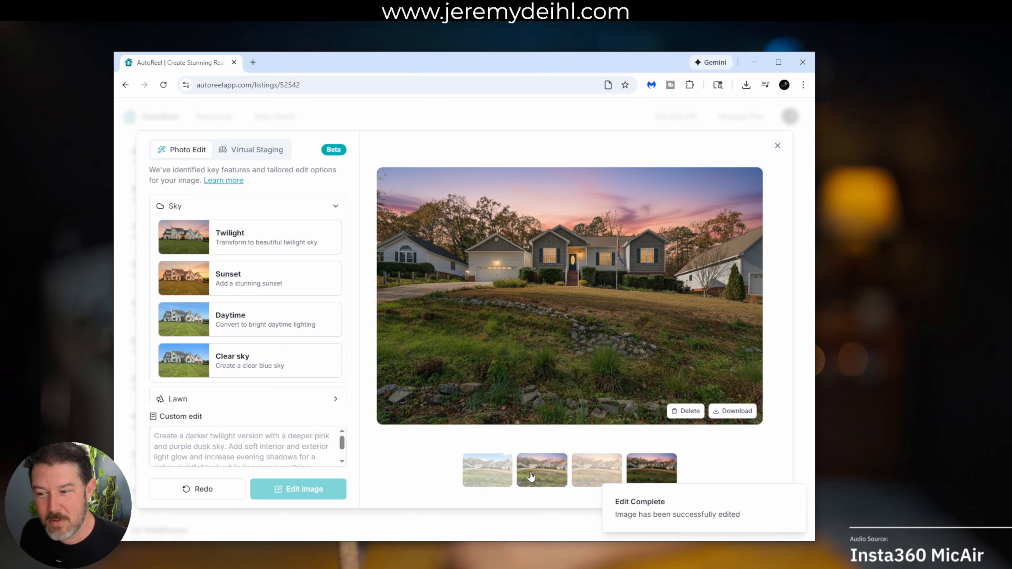
Compare the first twilight version with the darker custom twilight version by switching between them
click(552, 471)
click(649, 476)
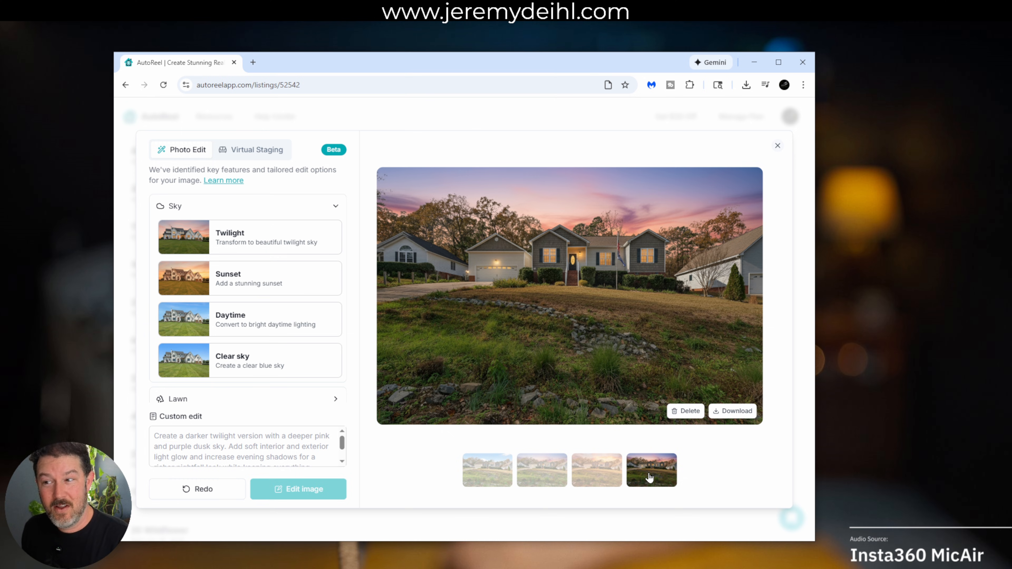
click(549, 483)
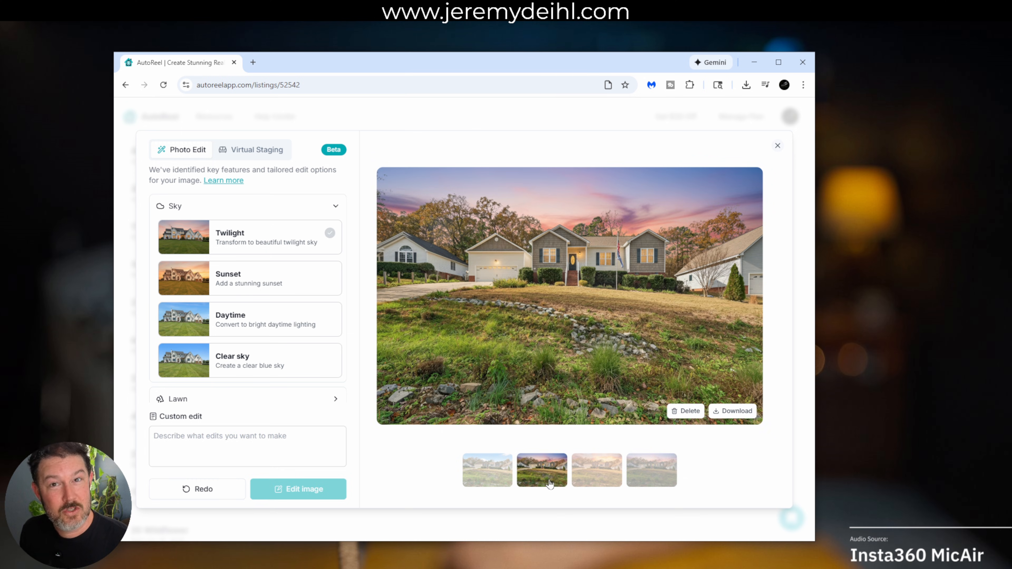
click(639, 484)
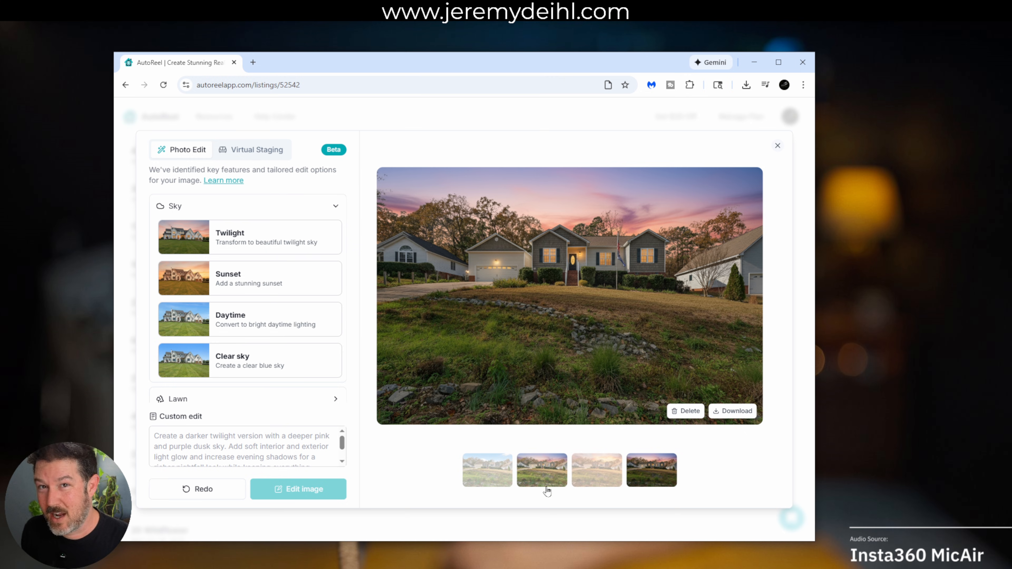
Generate a custom edit of the Sunset photo with the prompt "turn on interior lights"
click(599, 480)
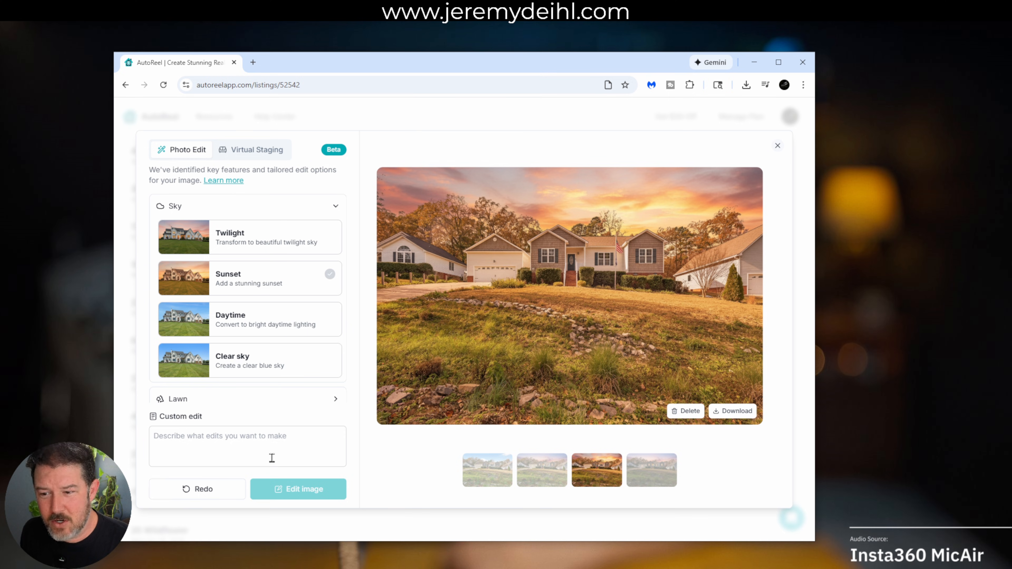
click(252, 444)
text(In)
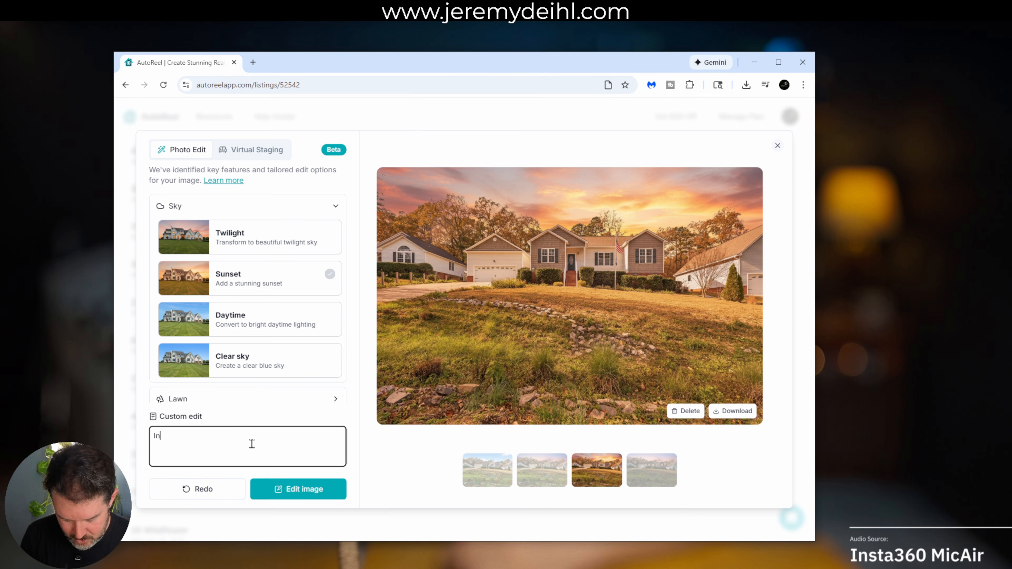
key(BackSpace)
key(BackSpace)
key(BackSpace)
text(turn )
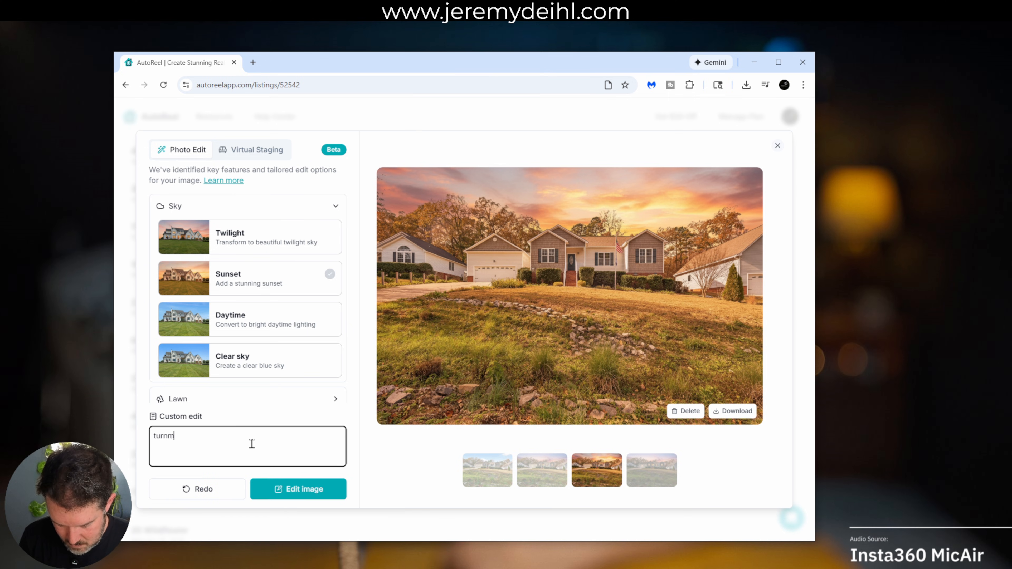
text(on )
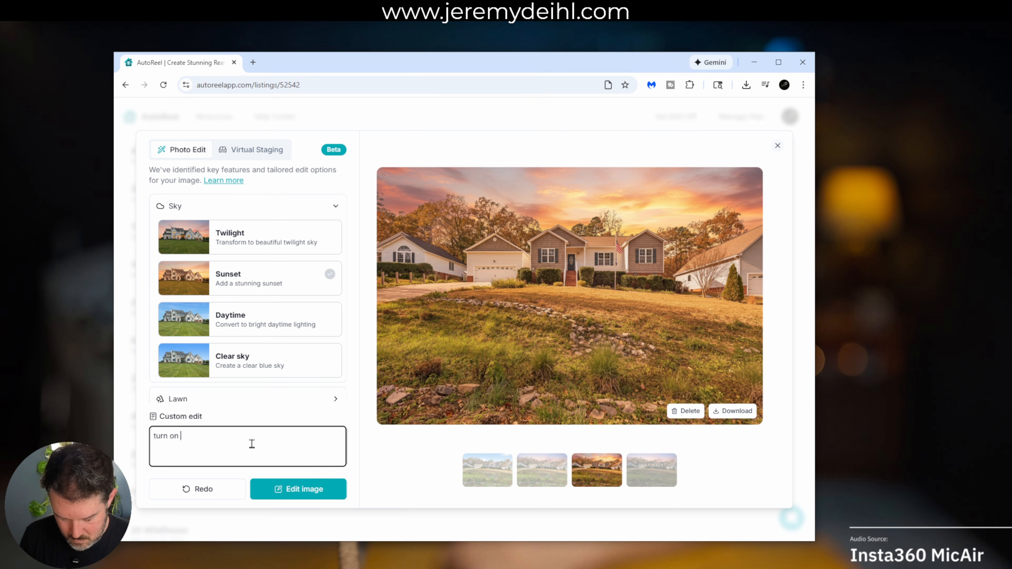
text(interior lights)
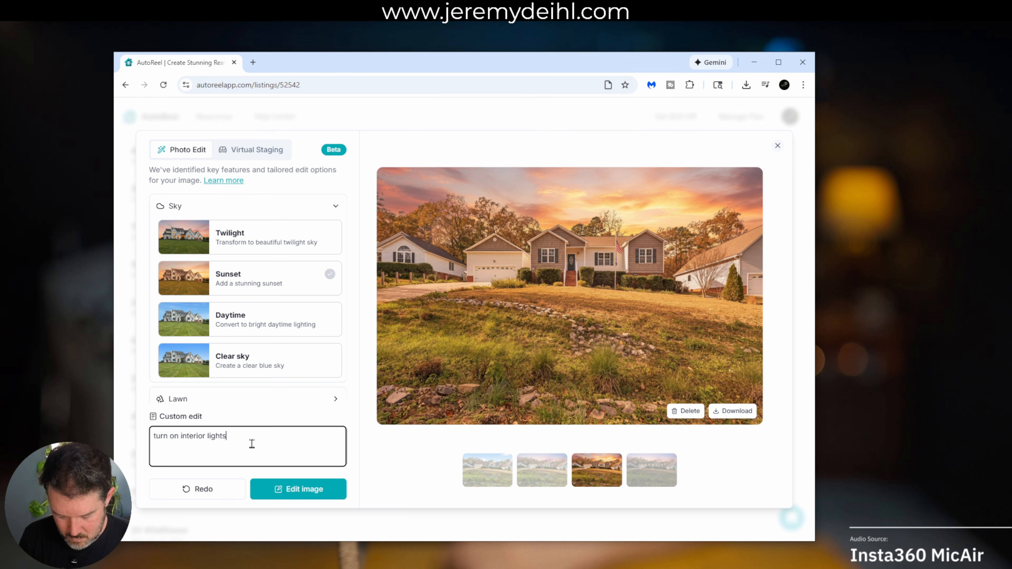
click(280, 488)
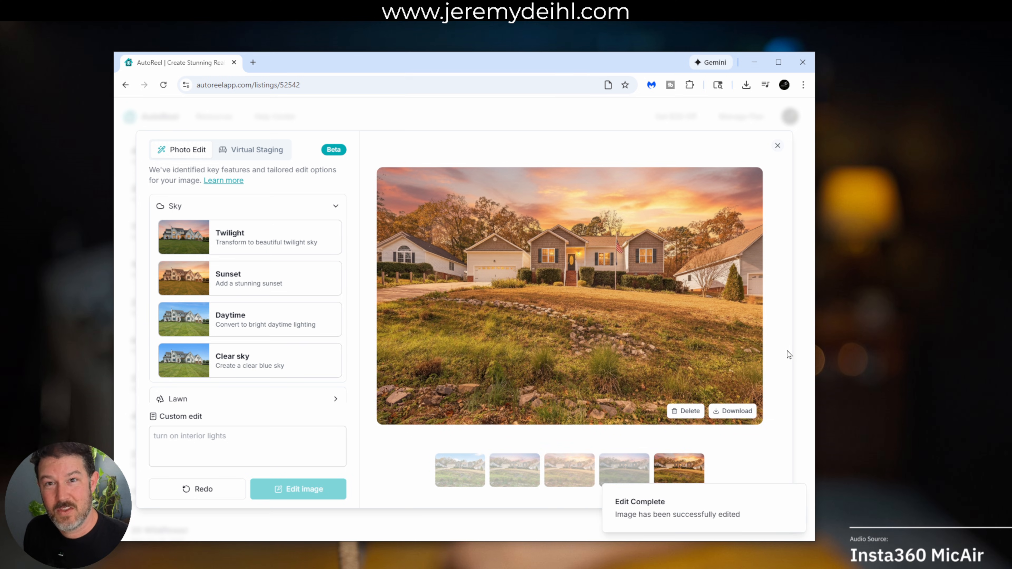
Compare the lit sunset version with the plain sunset, the original daytime photo and both twilight versions
click(576, 483)
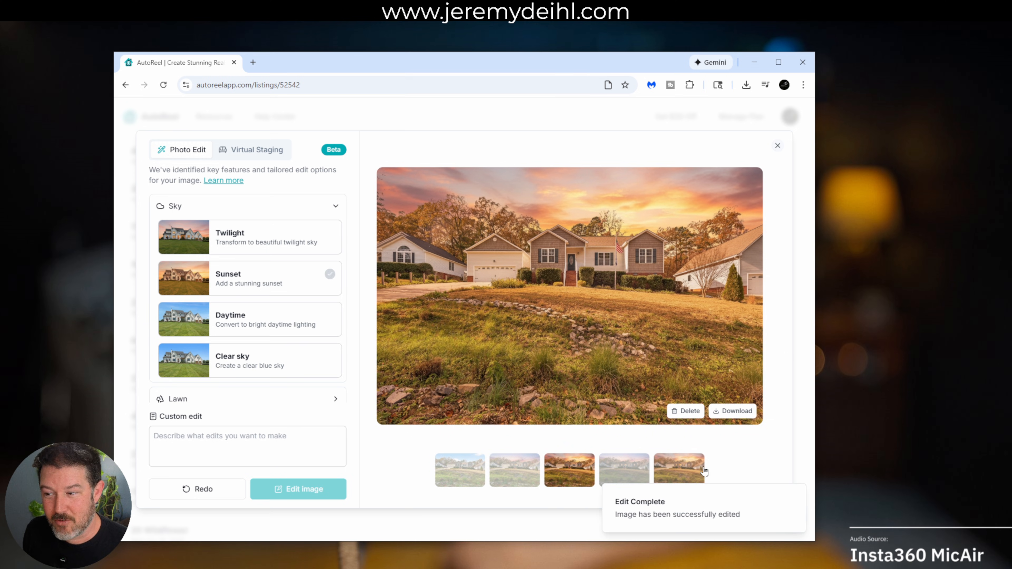
click(679, 470)
click(462, 471)
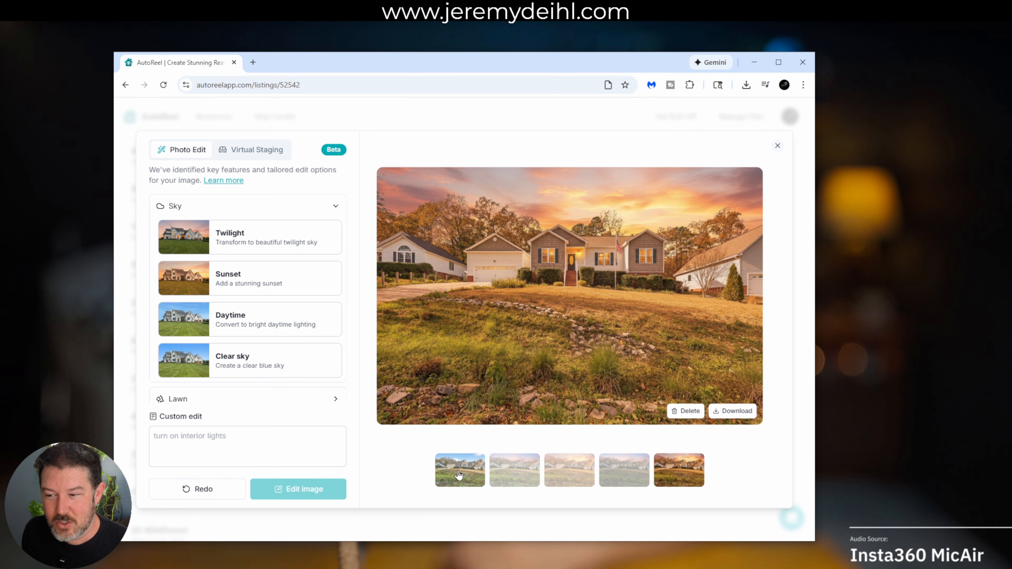
click(531, 478)
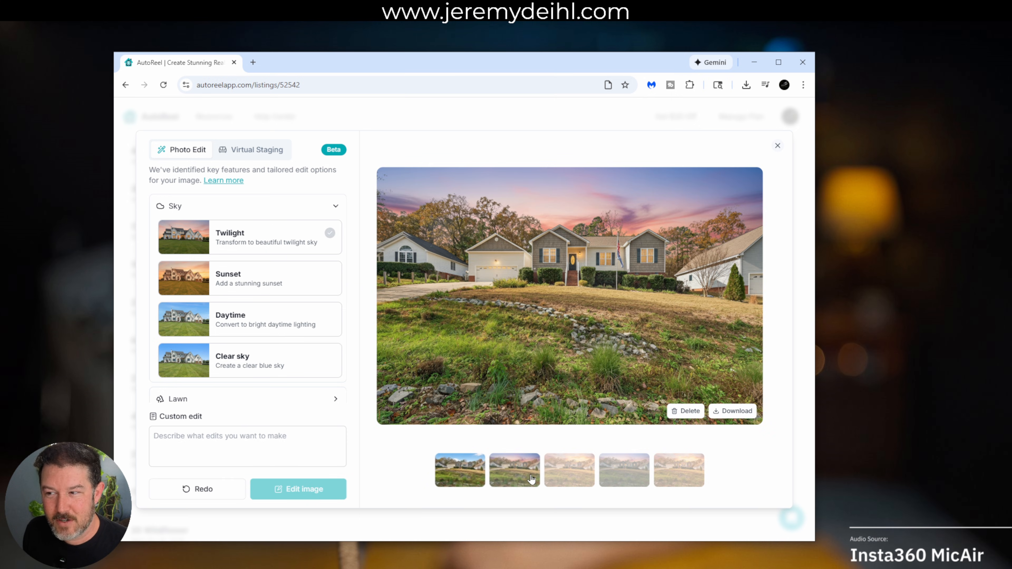
click(614, 475)
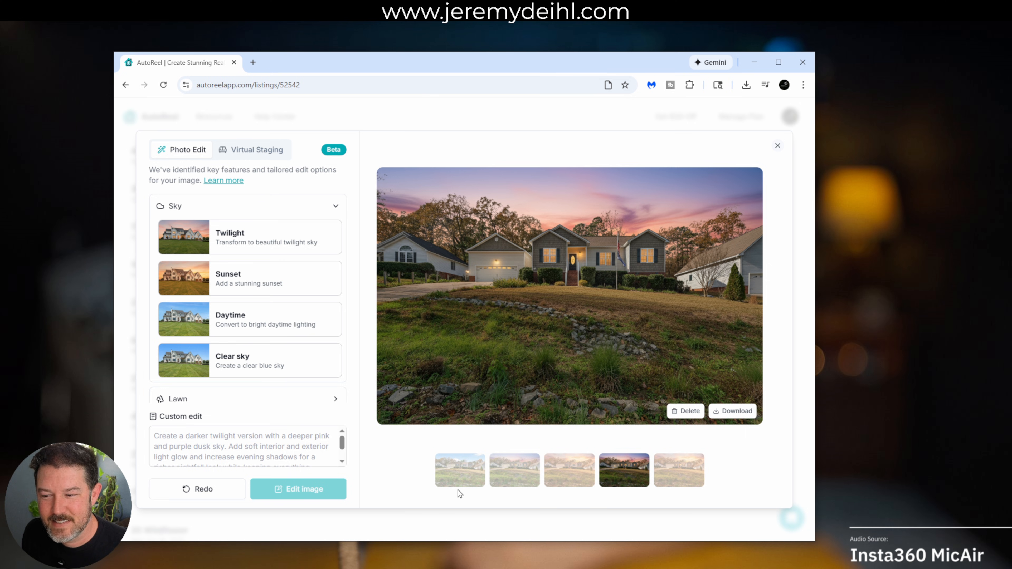
click(458, 480)
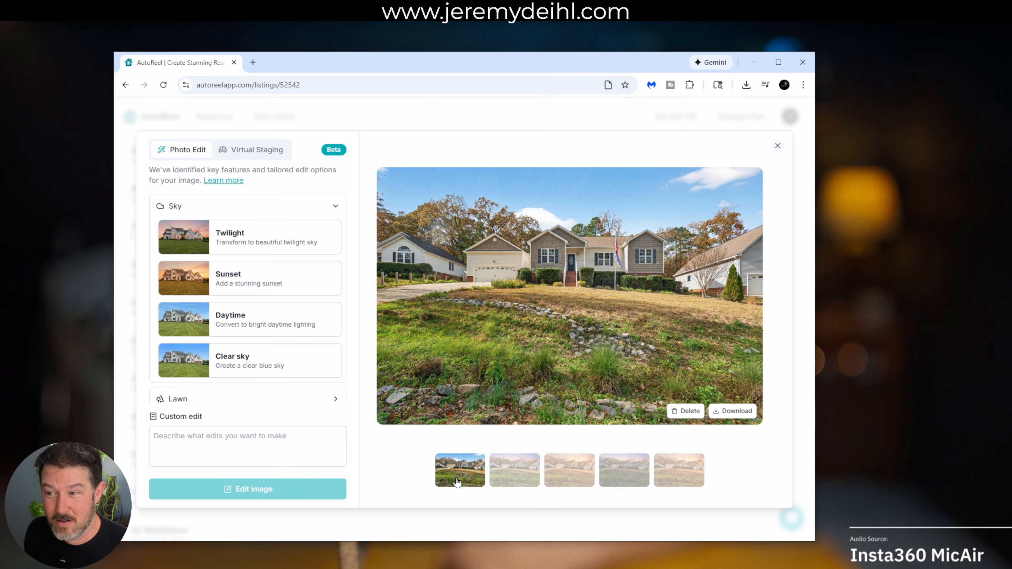
click(554, 483)
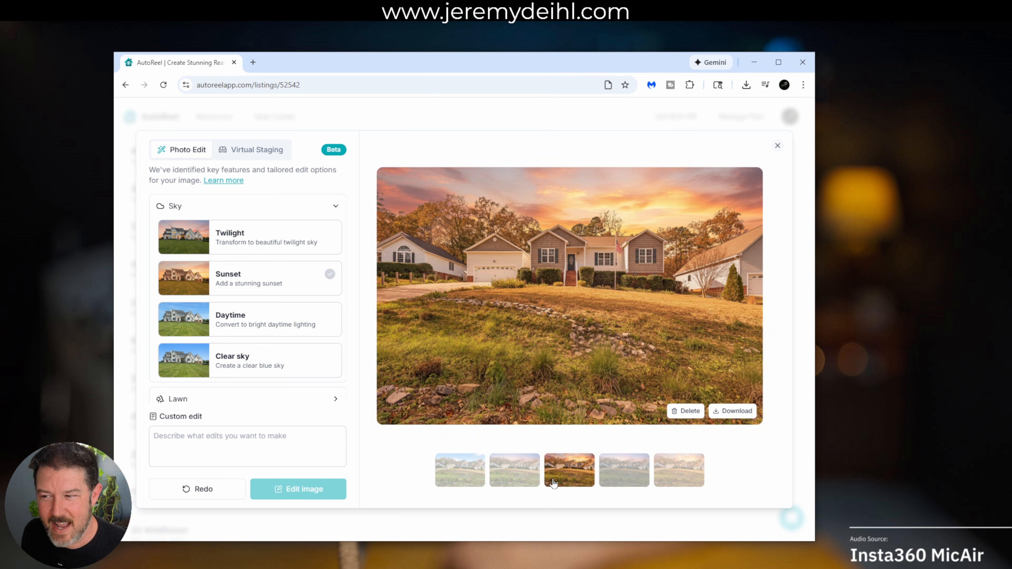
click(690, 481)
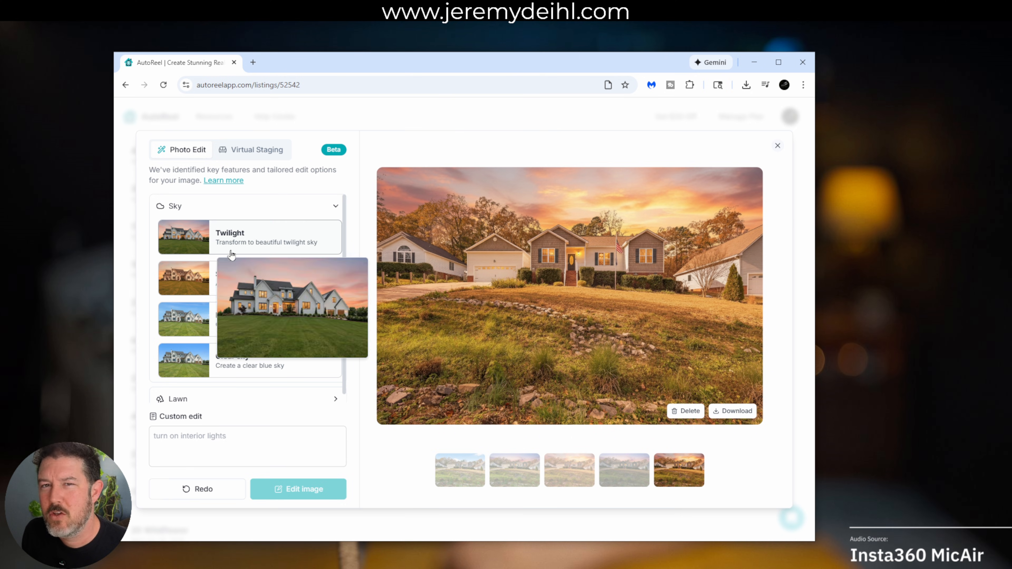
Generate a custom edit of the original photo: a fresh spring scene with vibrant green grass, blooming flowers, soft warm sunlight and house lights softly on
click(461, 476)
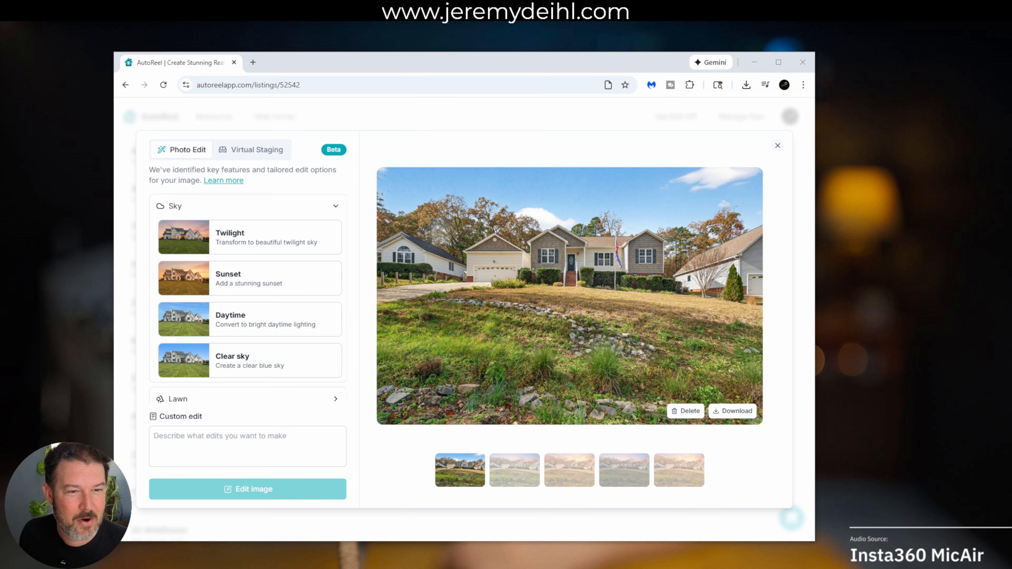
click(315, 437)
key(ctrl+v)
click(296, 494)
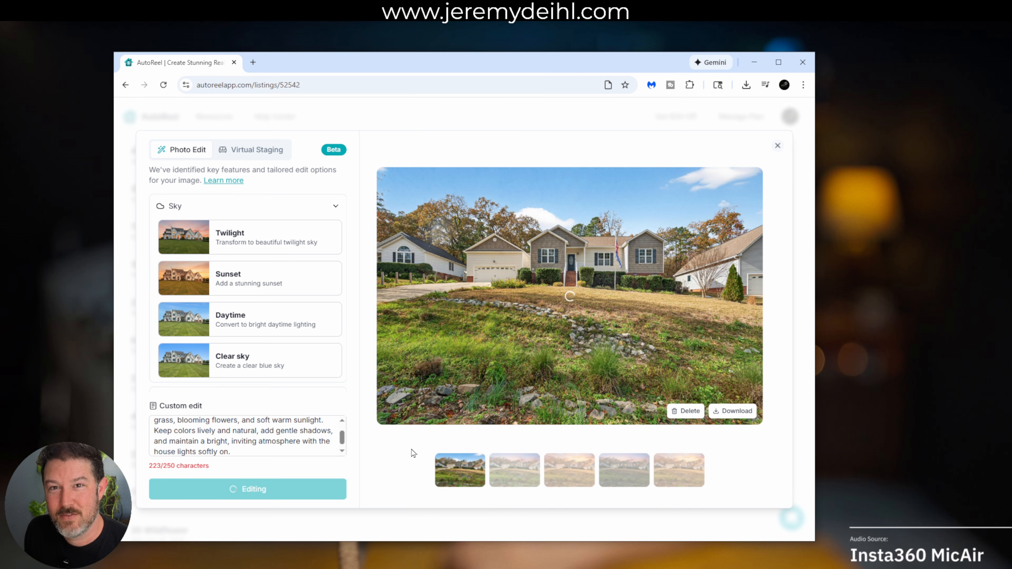
scroll(272, 454, up, 2)
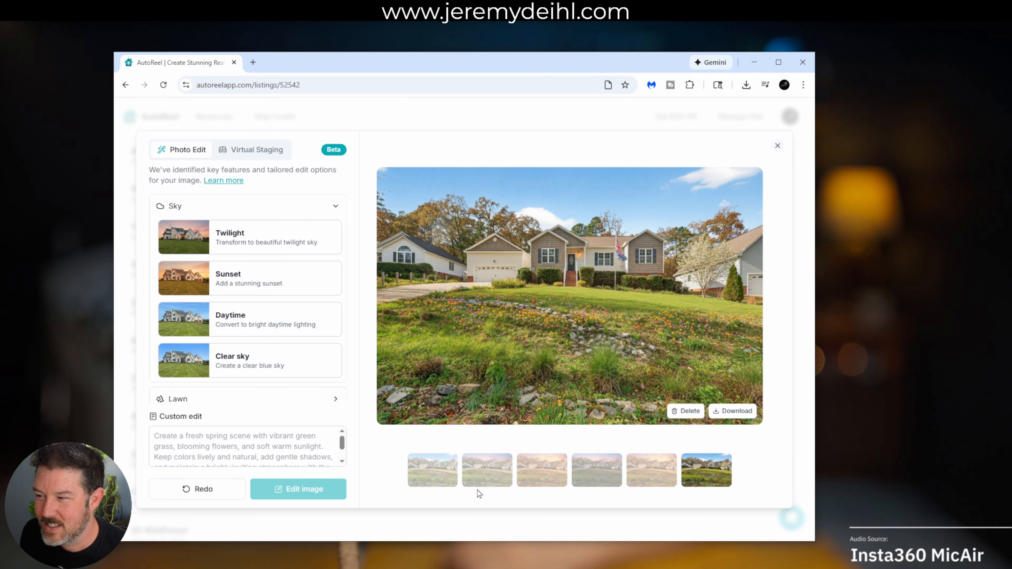
Compare the original daytime photo with its spring version
click(432, 470)
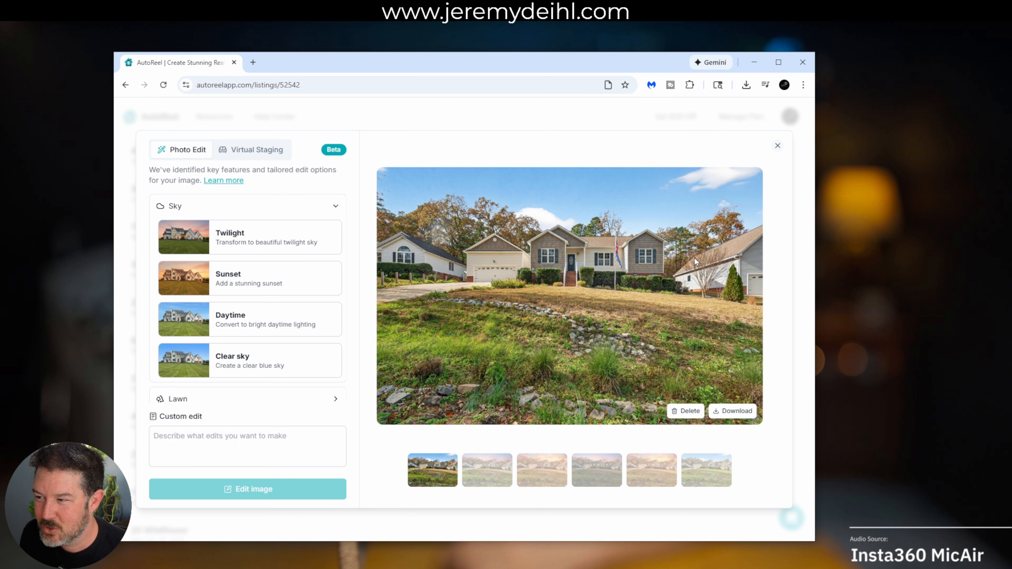
click(697, 474)
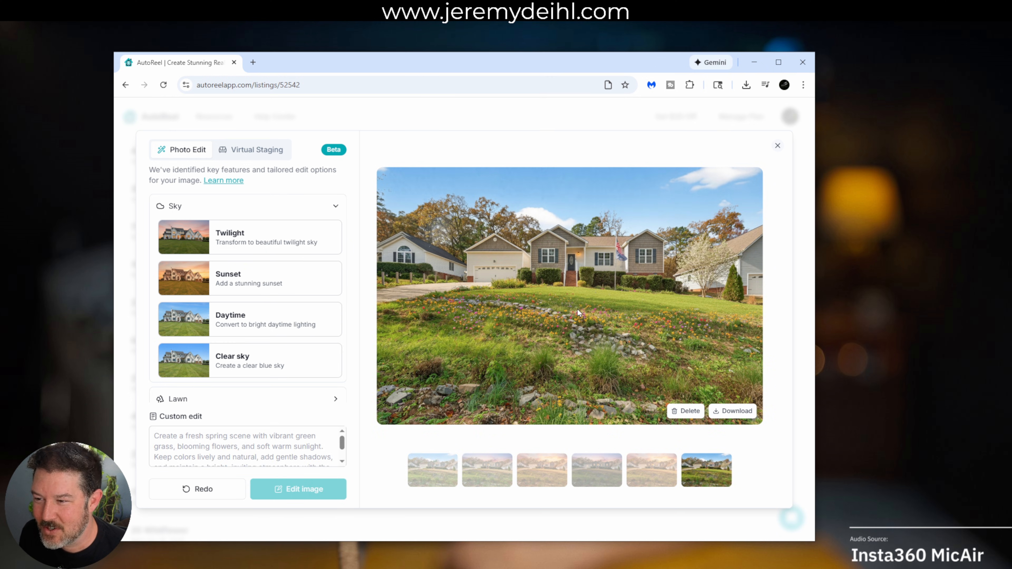
click(425, 472)
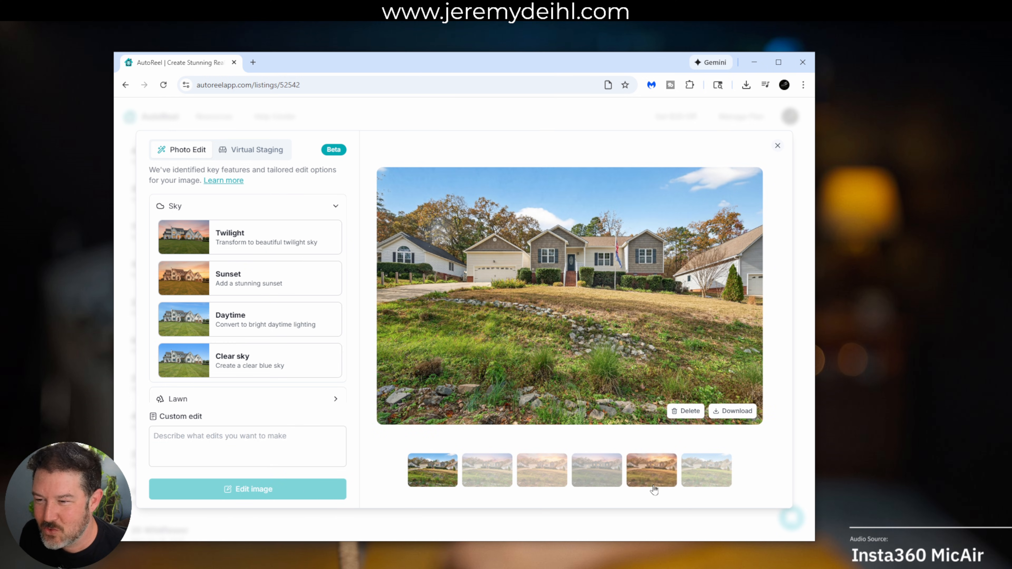
Generate a custom edit of the spring photo: a warm sunrise scene with rich golden light, soft long shadows, a bright glowing sky and house lights on
click(695, 481)
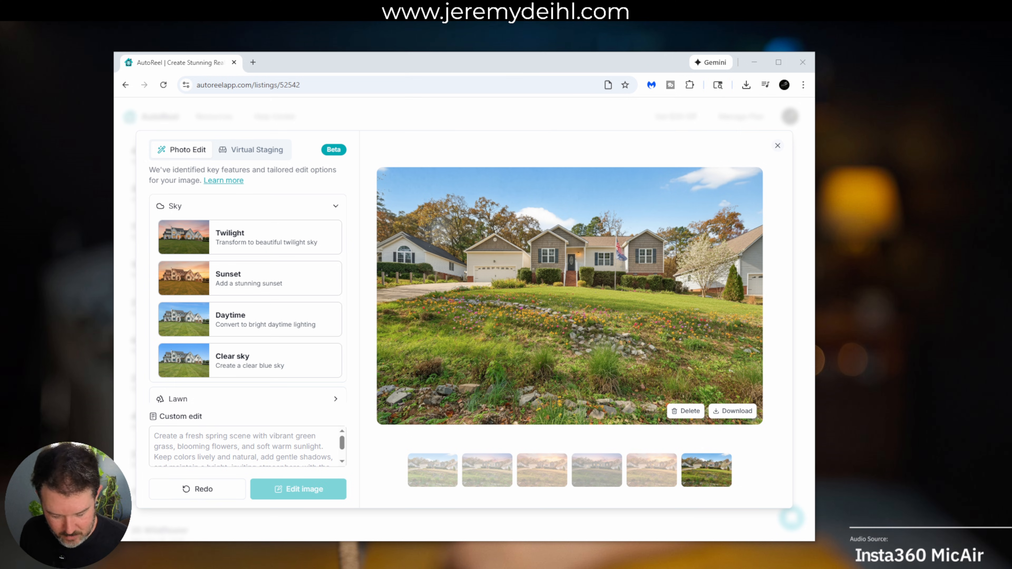
click(285, 445)
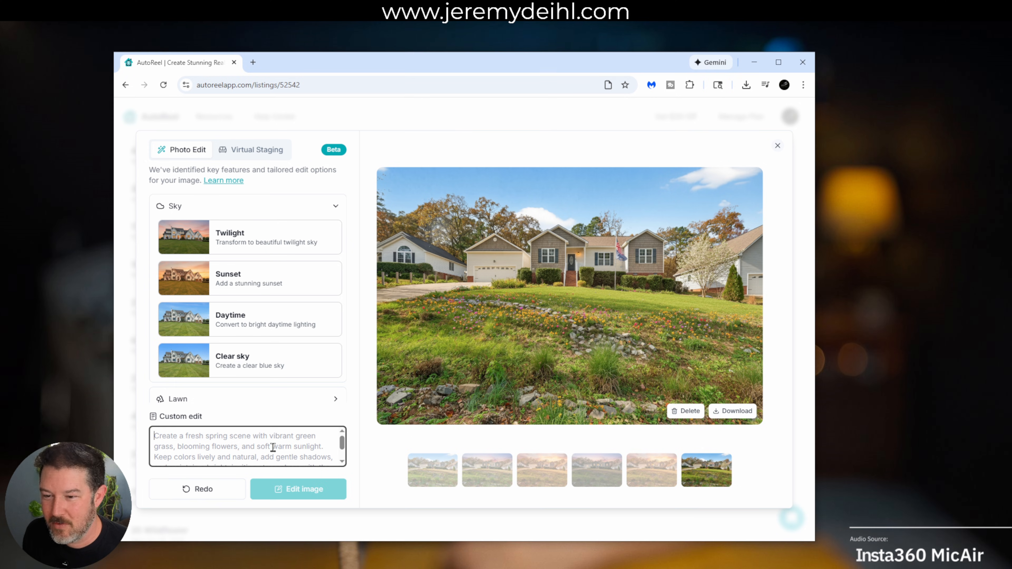
text(Create a warm sunrise scene with rich golden light, soft long shadows, and a bright glowing sky. Keep the house lights on for contrast and maintain a natural, early morning atmosphere.)
click(312, 488)
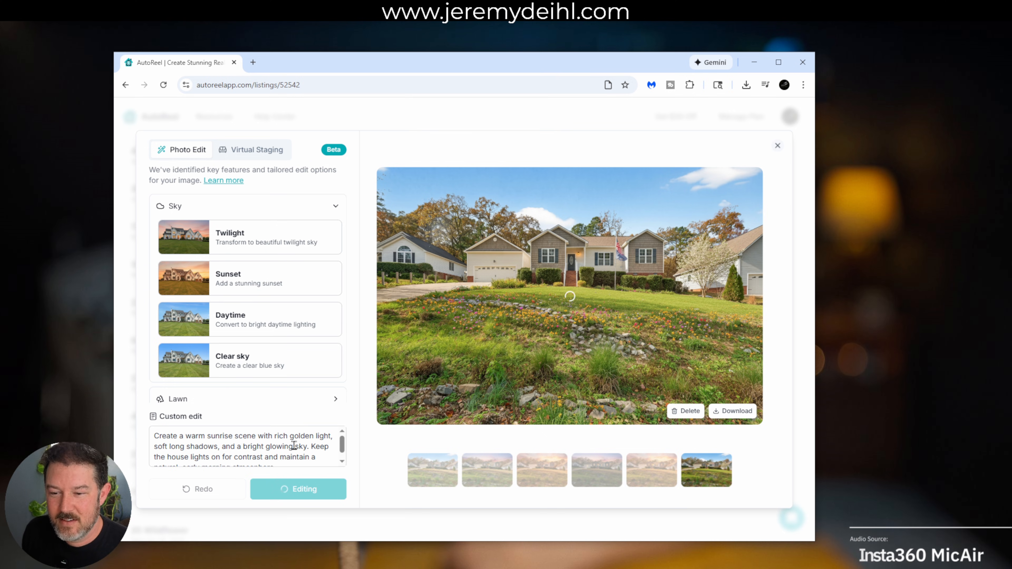
scroll(294, 445, down, 1)
scroll(328, 464, up, 1)
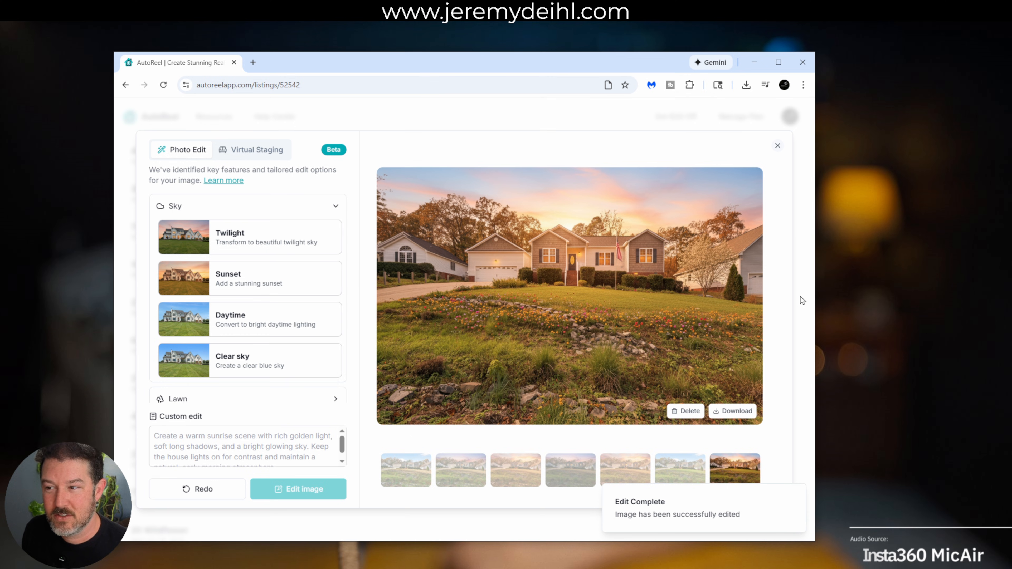
Compare the sunrise version with the original photo and the sunset, twilight, darker twilight and spring versions
click(405, 471)
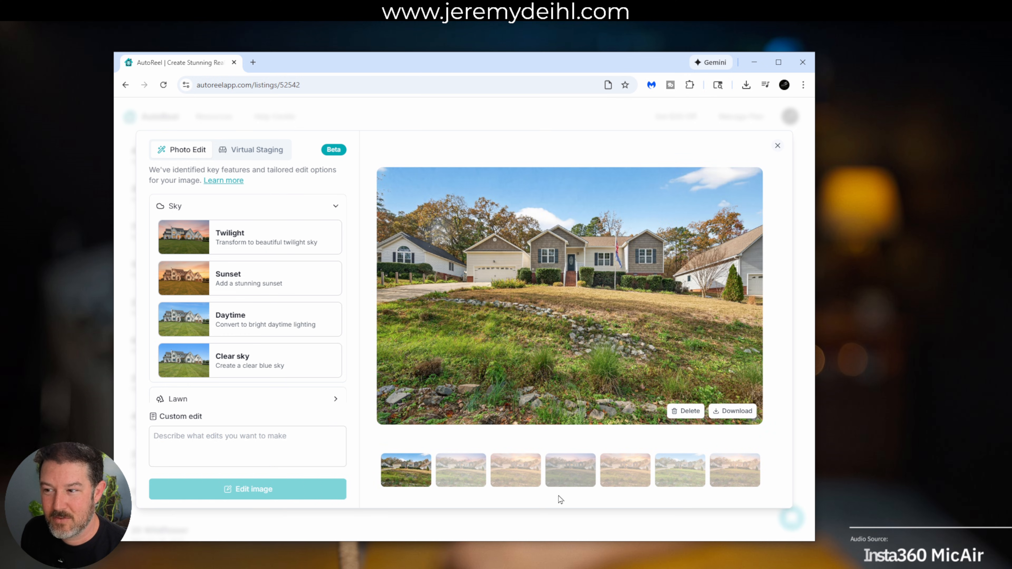
click(731, 481)
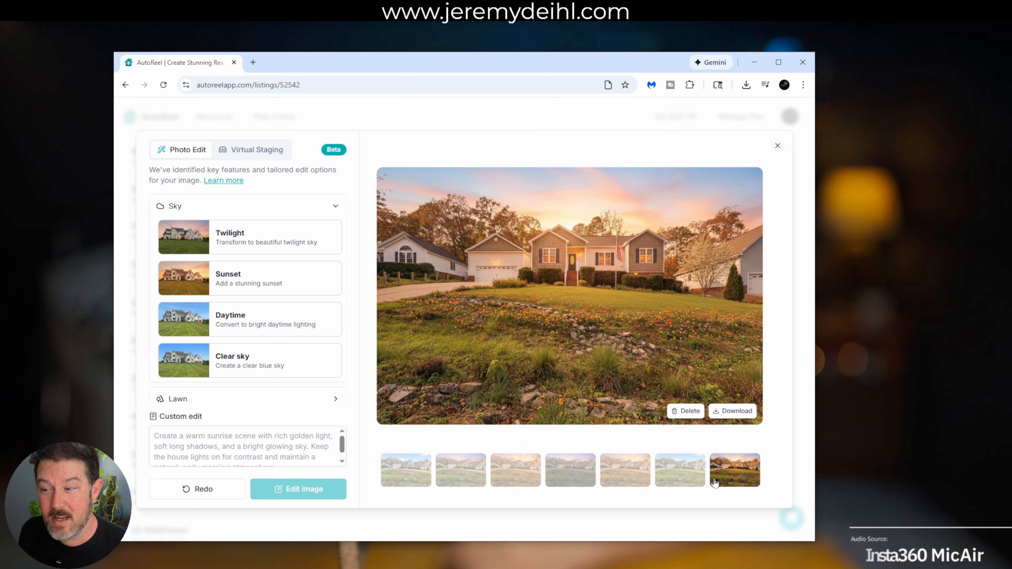
click(516, 481)
click(461, 477)
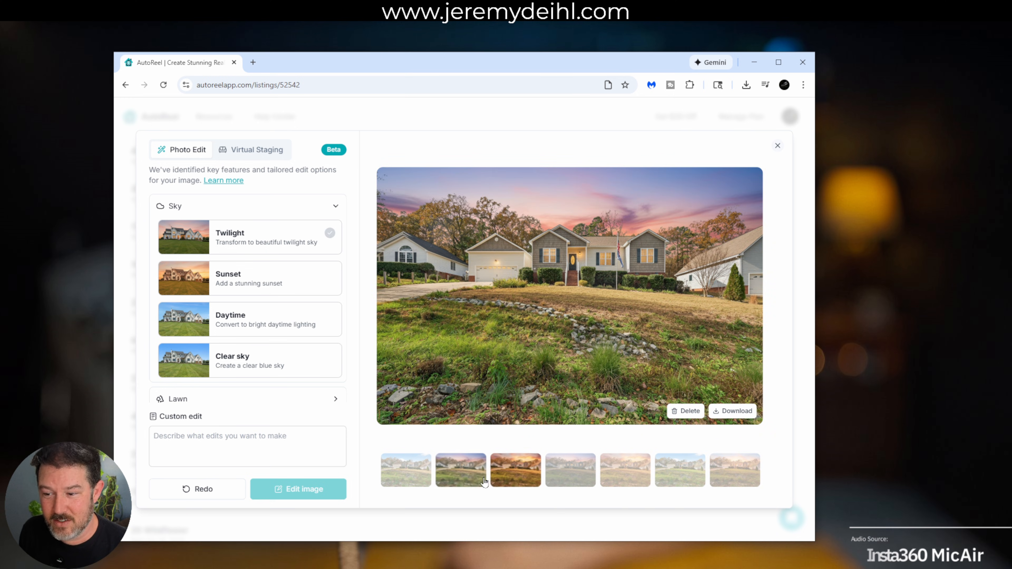
click(570, 476)
click(691, 485)
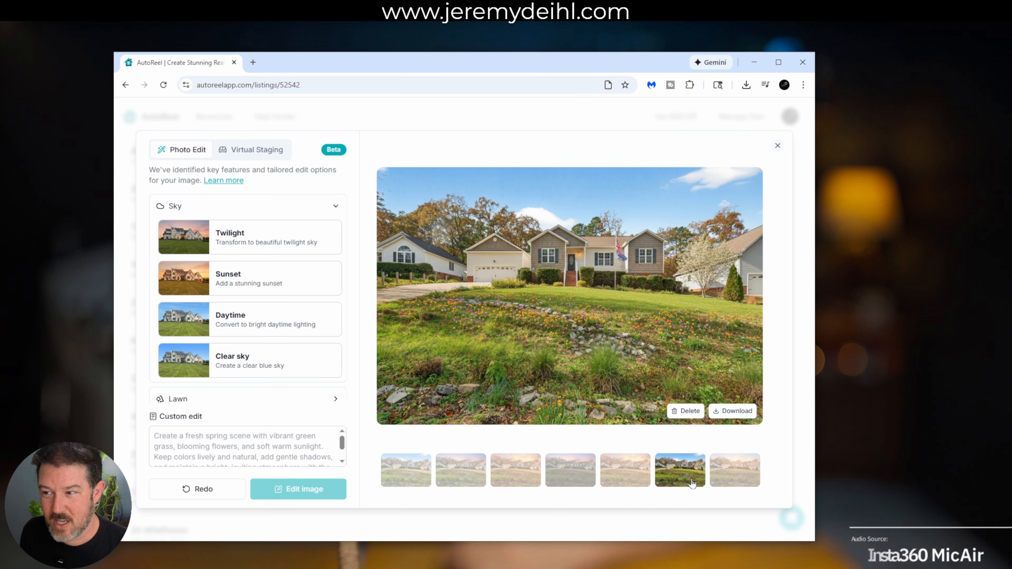
click(723, 483)
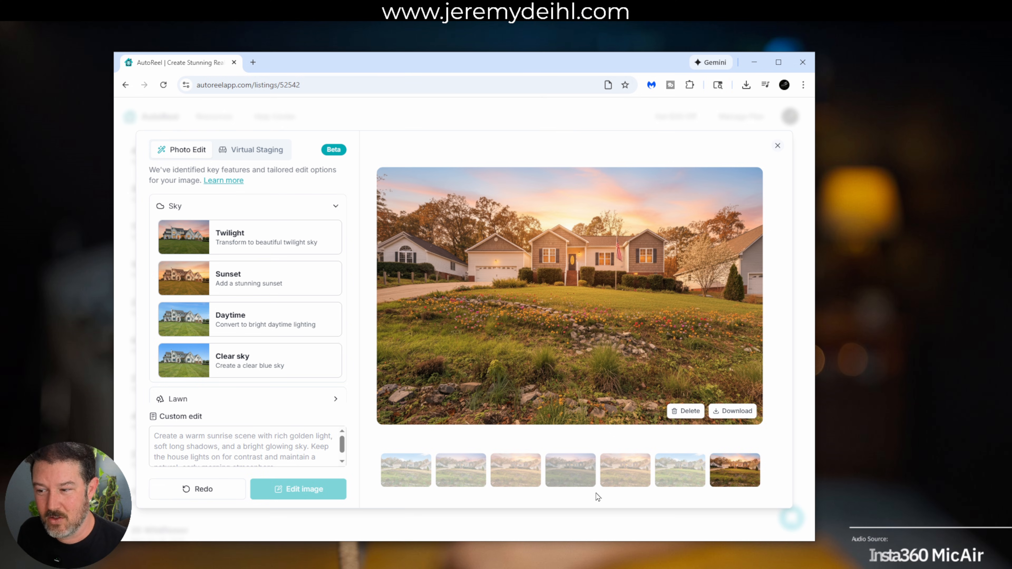